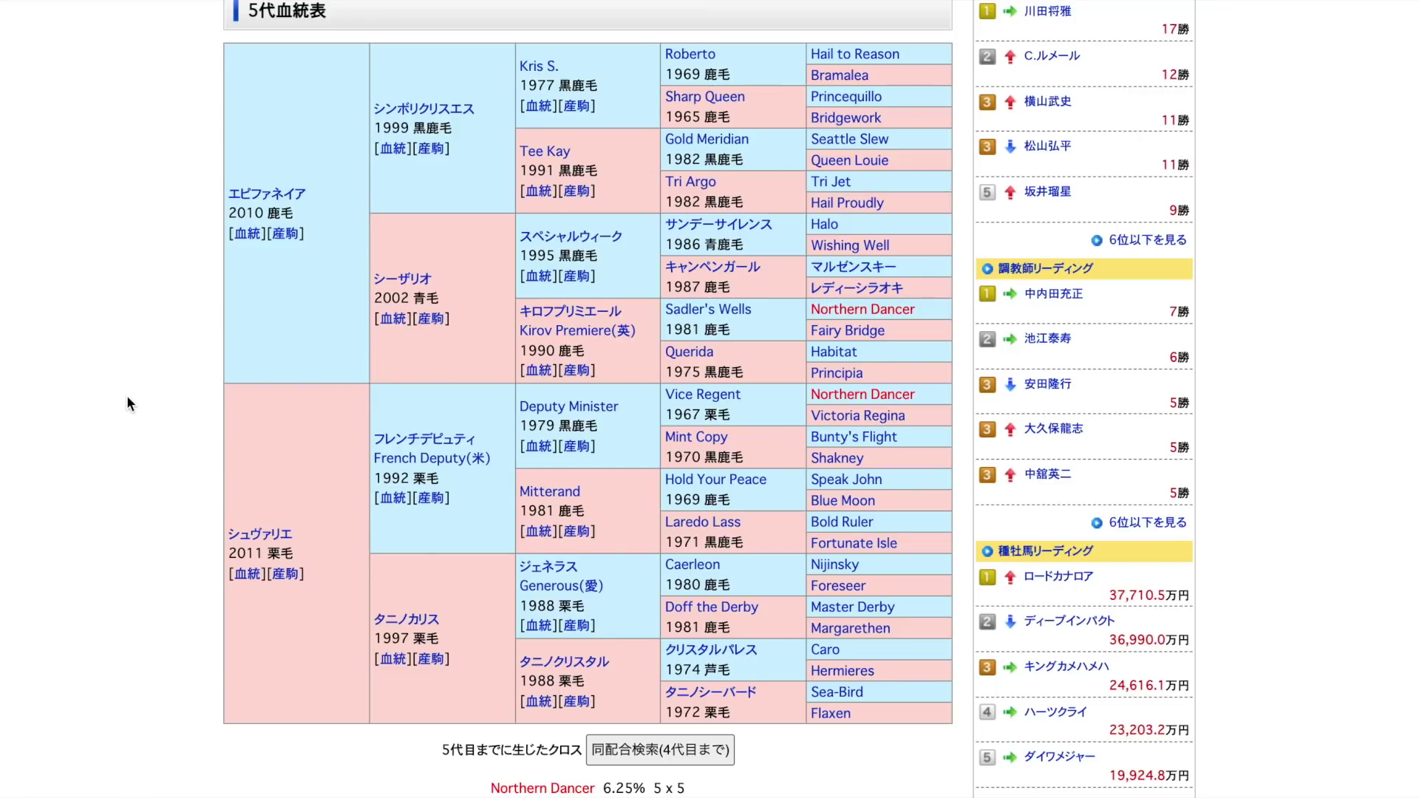
Review the five-generation pedigrees pairing シュヴァリエ with エピファネイア and ゴールドシップ, and open シルバーステート from モリヒメミマー's pedigree
scroll(126, 404, down, 1)
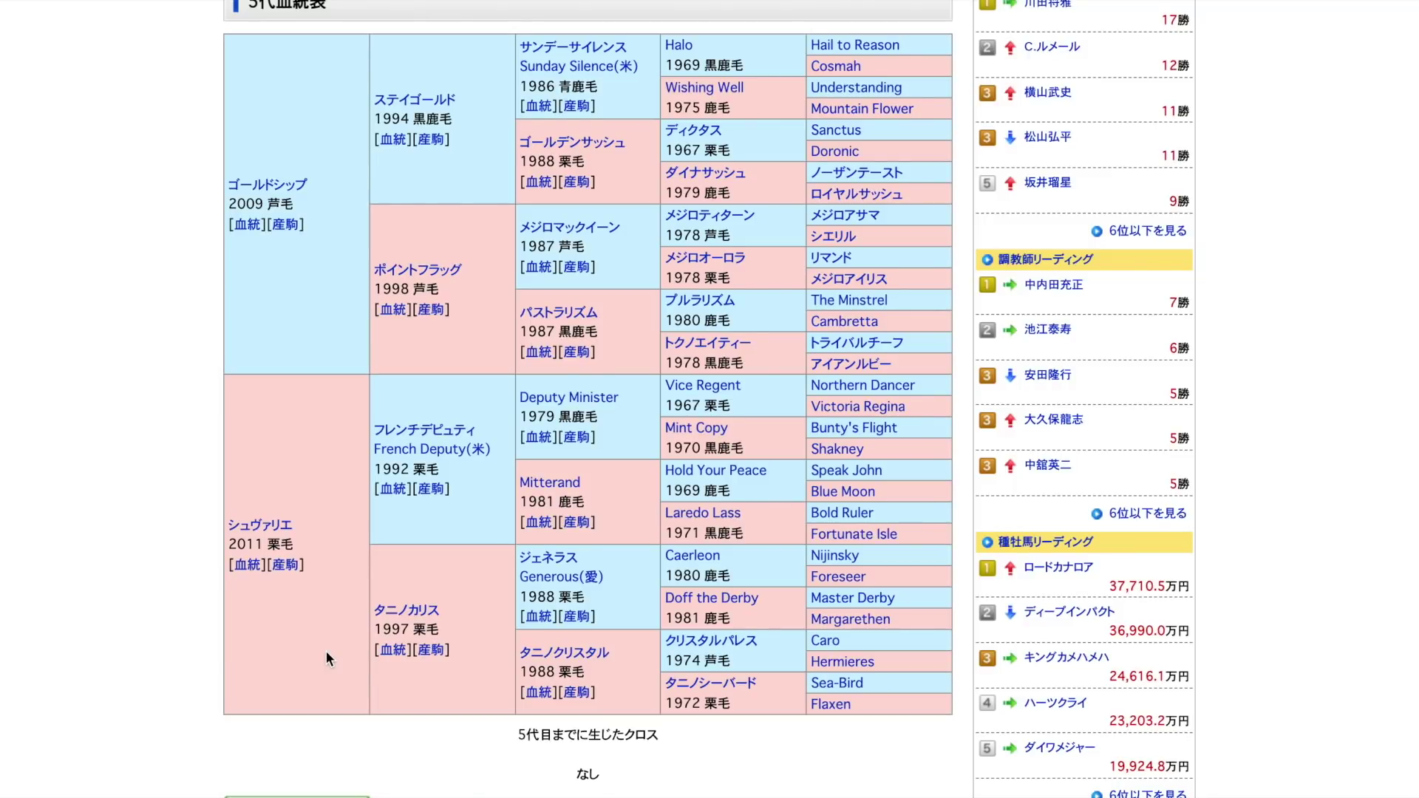
scroll(448, 346, up, 6)
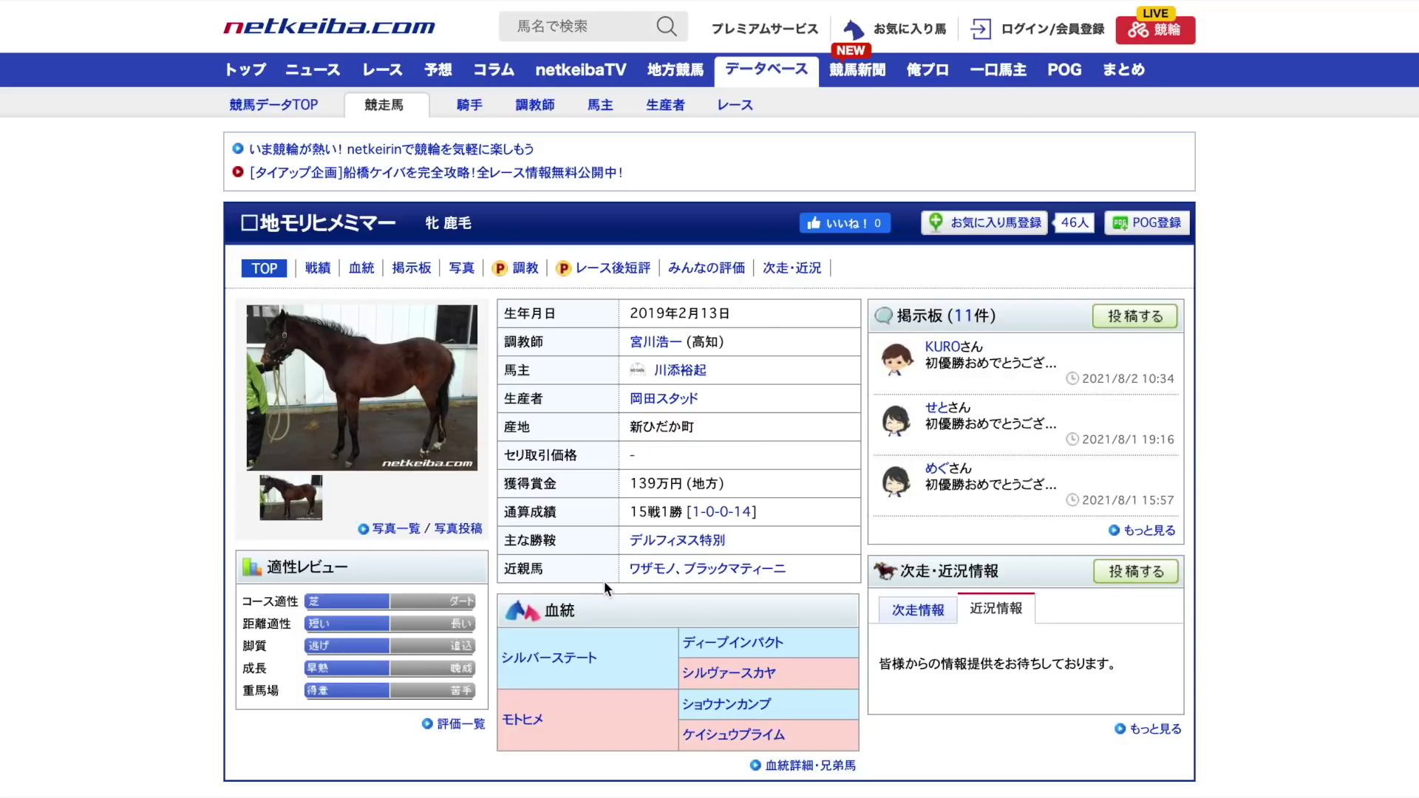
click(588, 656)
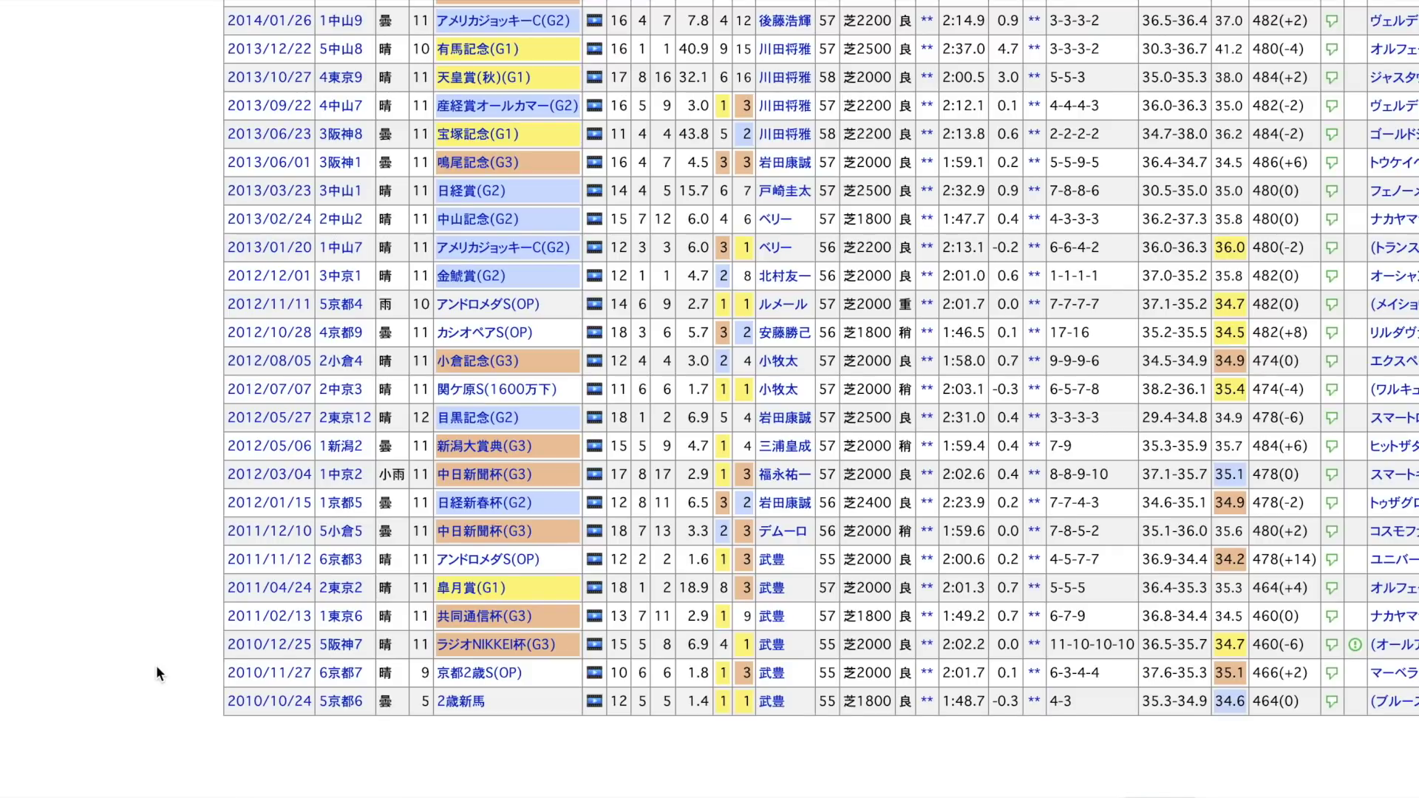
Review ダノンバラード's race record and open the horse's overview page
scroll(156, 709, up, 2)
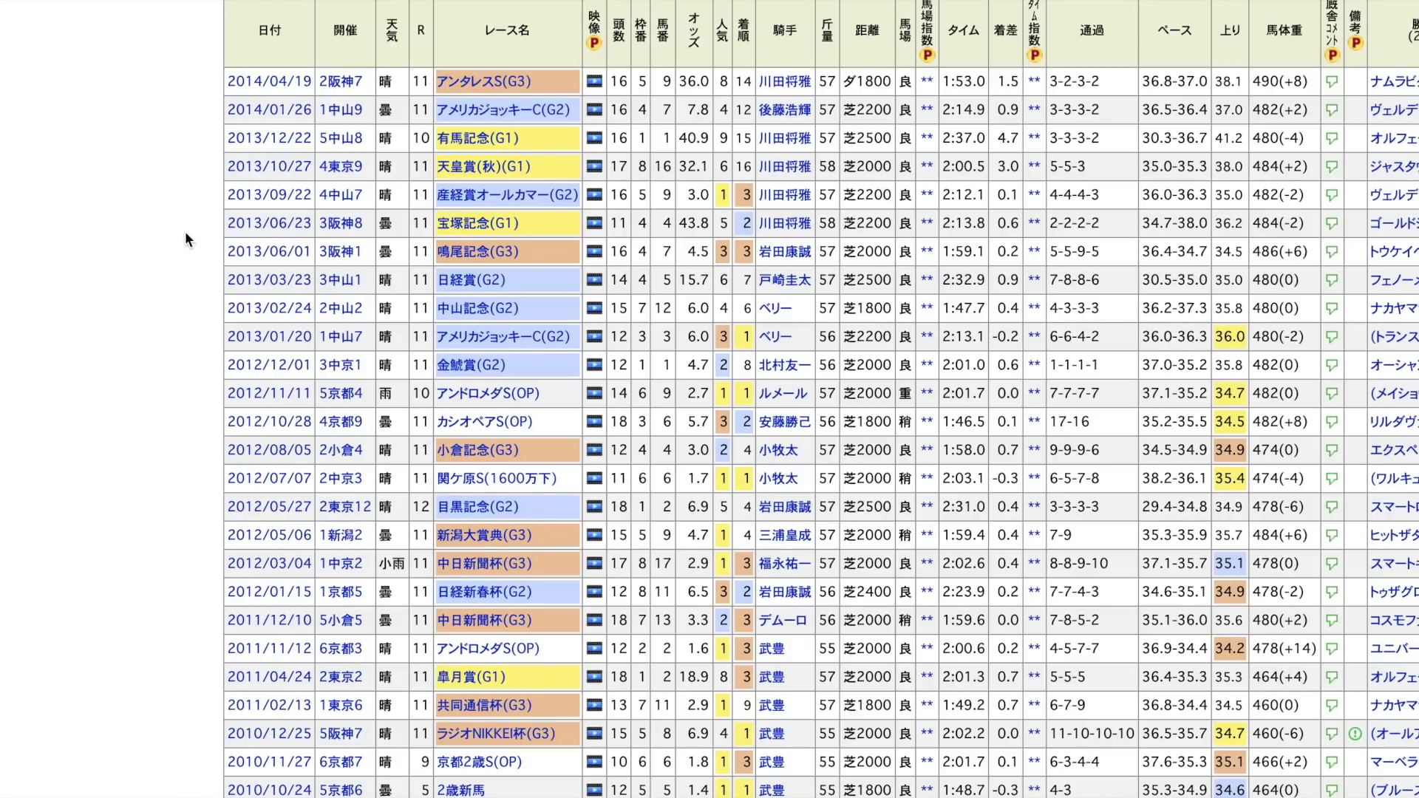
scroll(185, 232, down, 1)
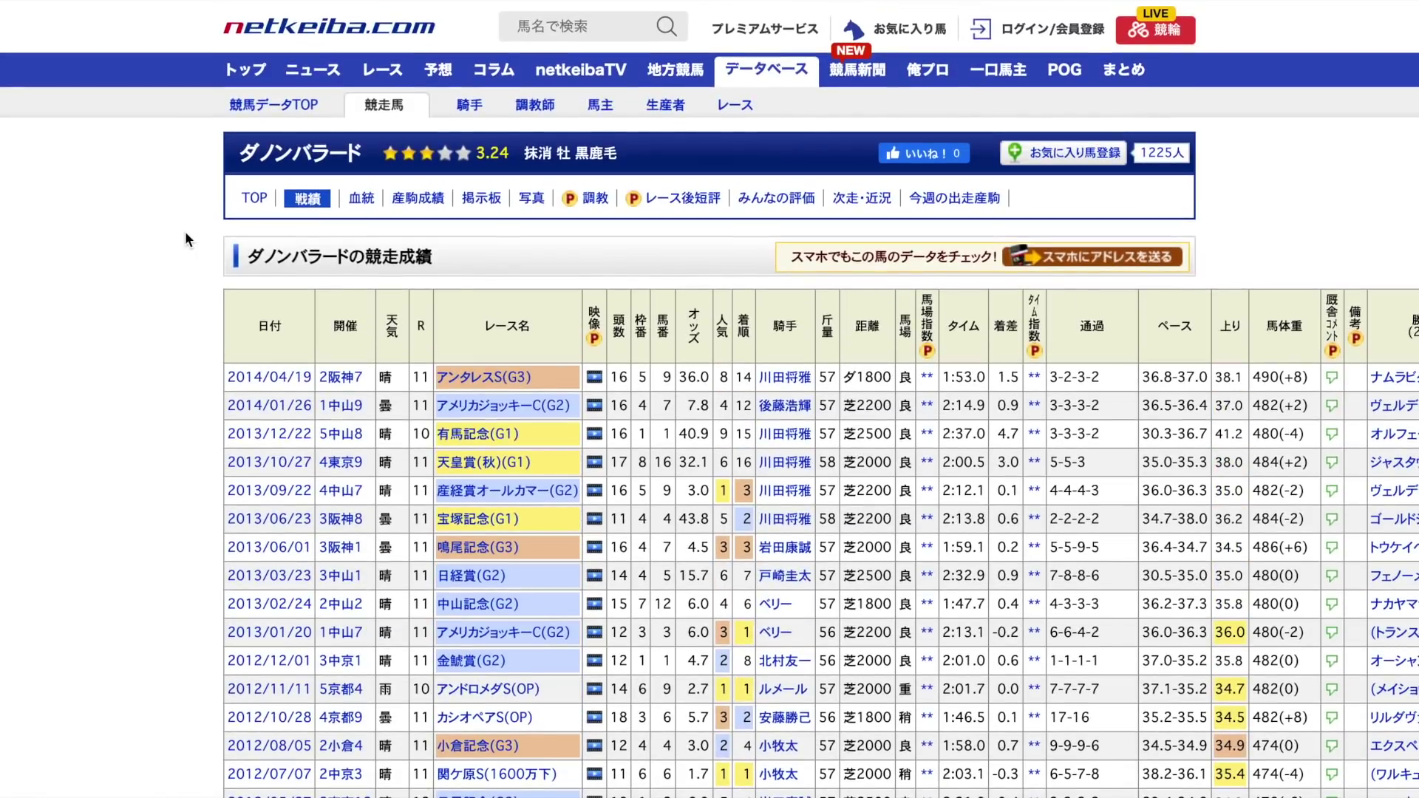
click(254, 203)
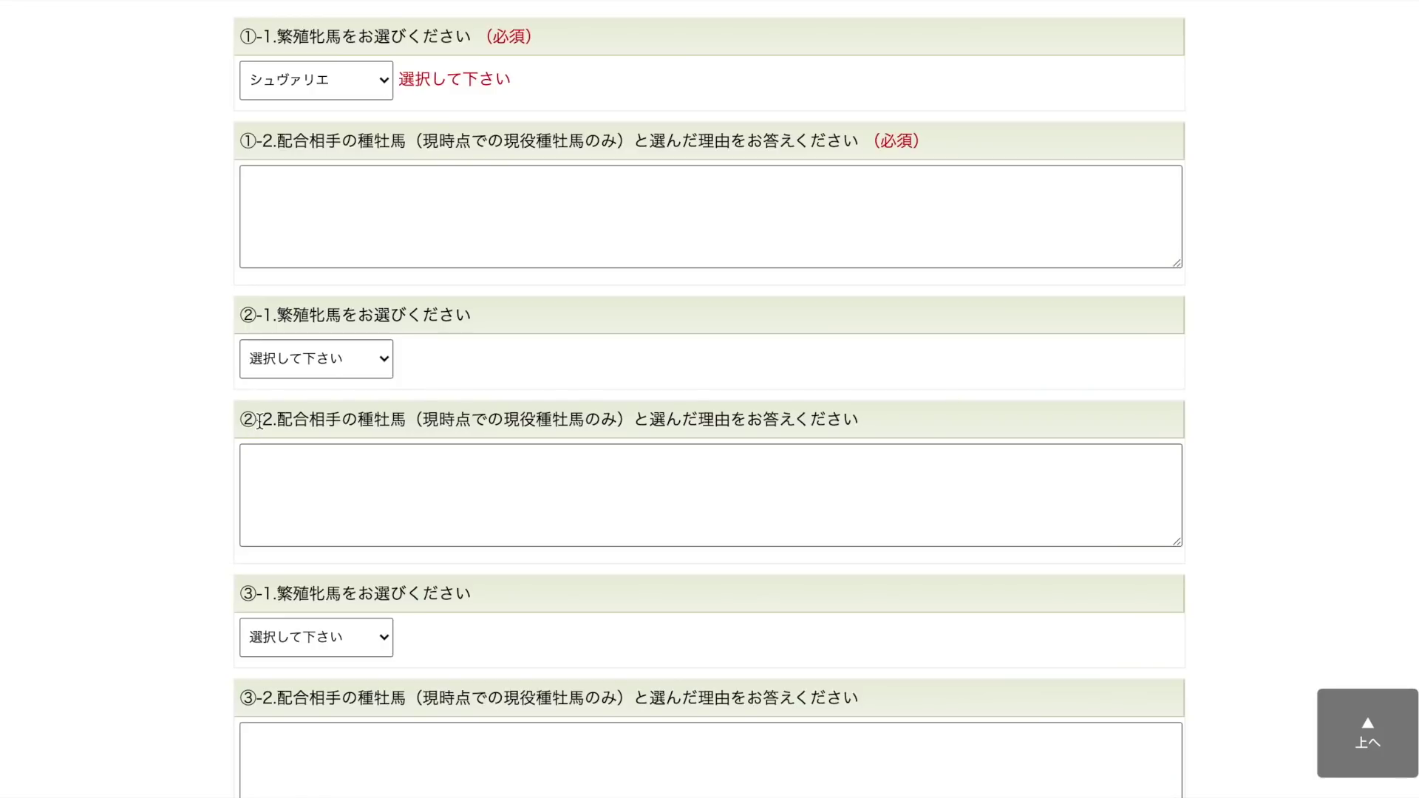
Choose ピッツネイル as the broodmare for entry ② of the survey form
key(space)
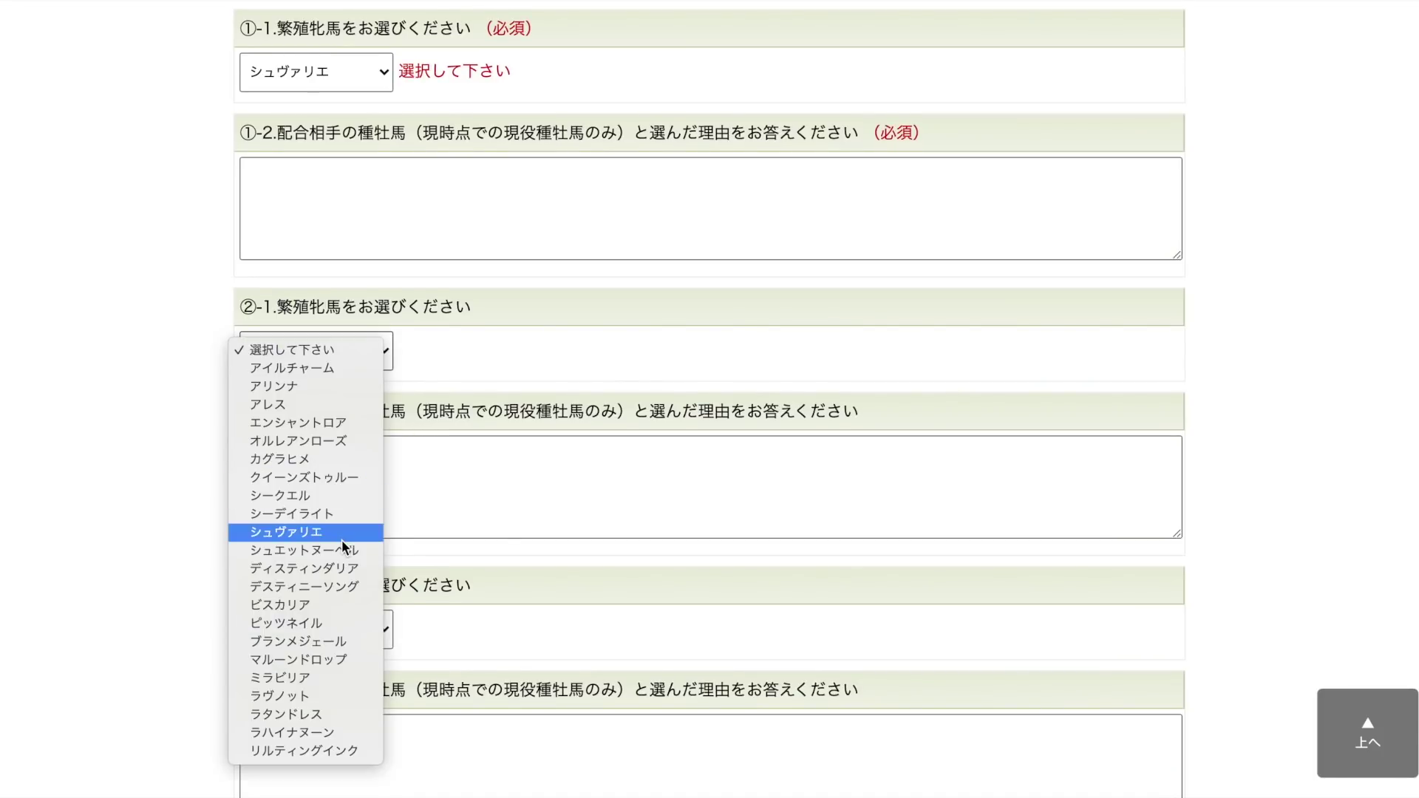
click(330, 623)
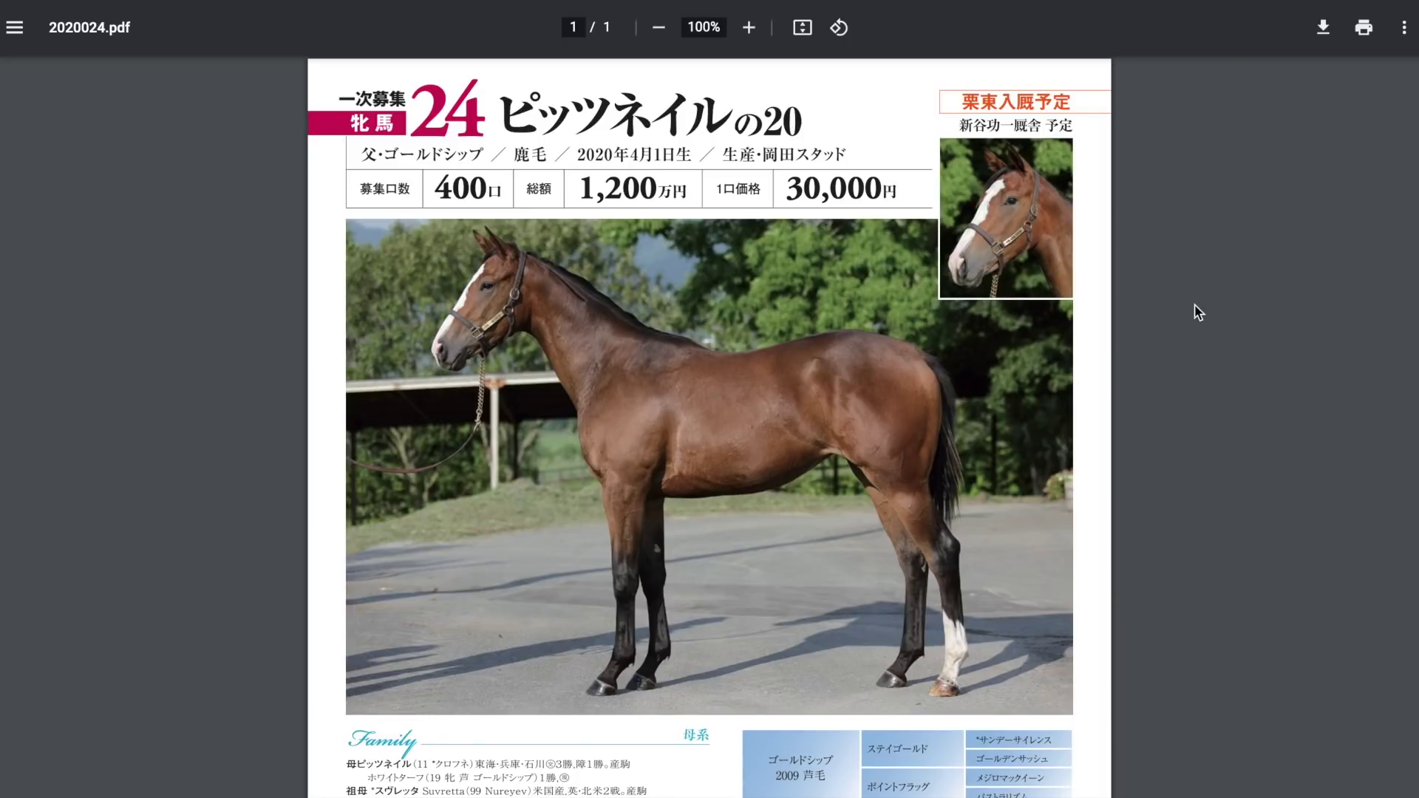
Examine the ピッツネイルの20 catalogue sheet and ピッツネイル's race record
scroll(1194, 304, down, 5)
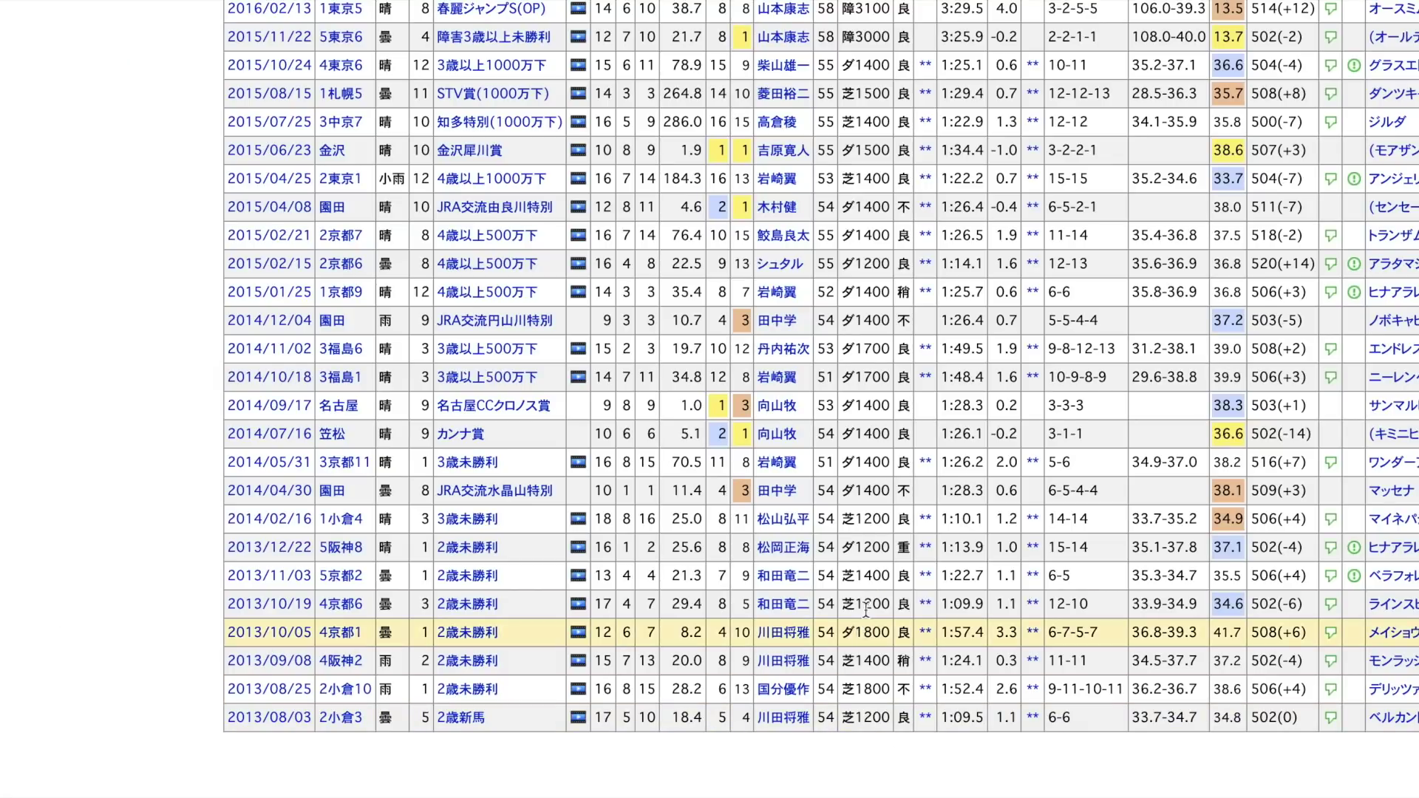
scroll(883, 591, up, 1)
scroll(881, 587, up, 1)
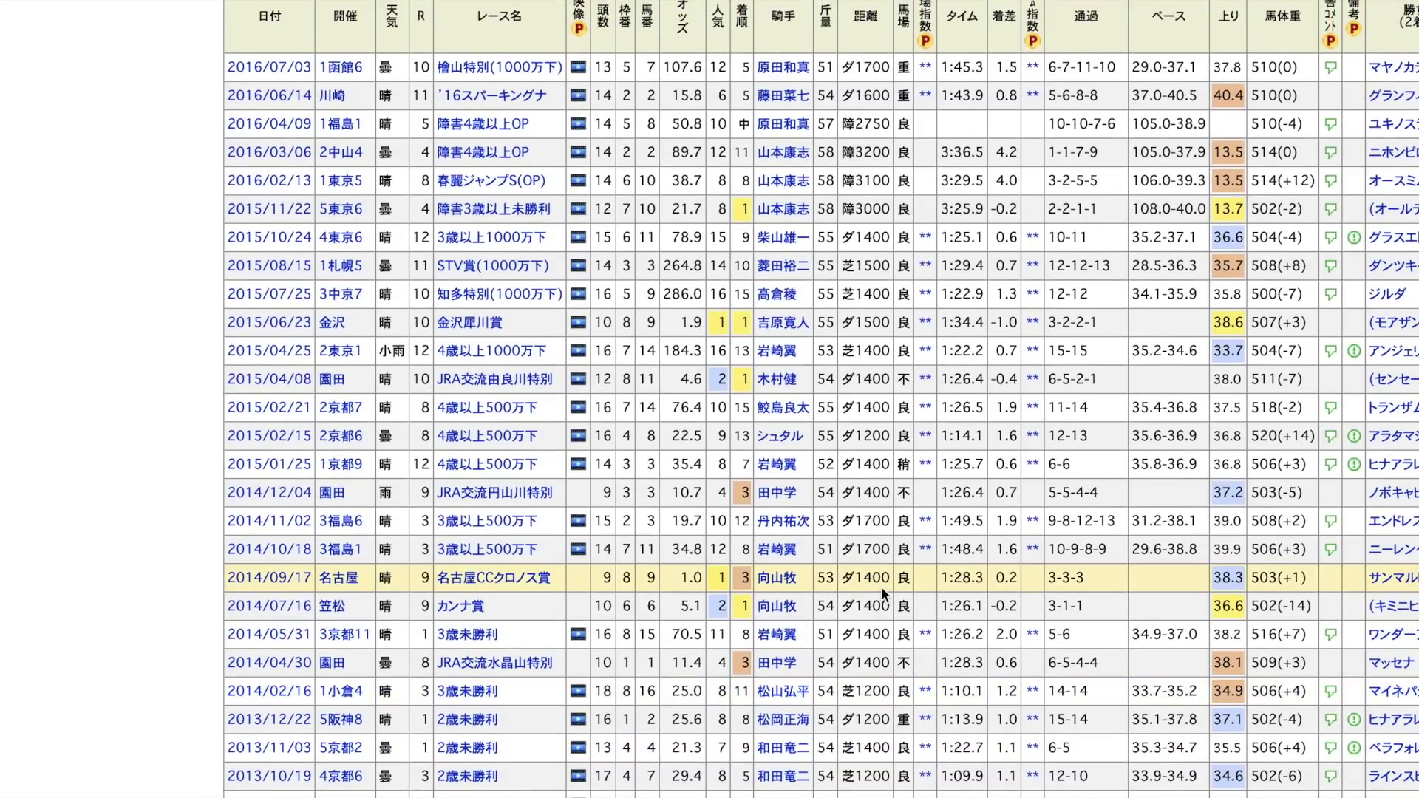
scroll(881, 586, up, 2)
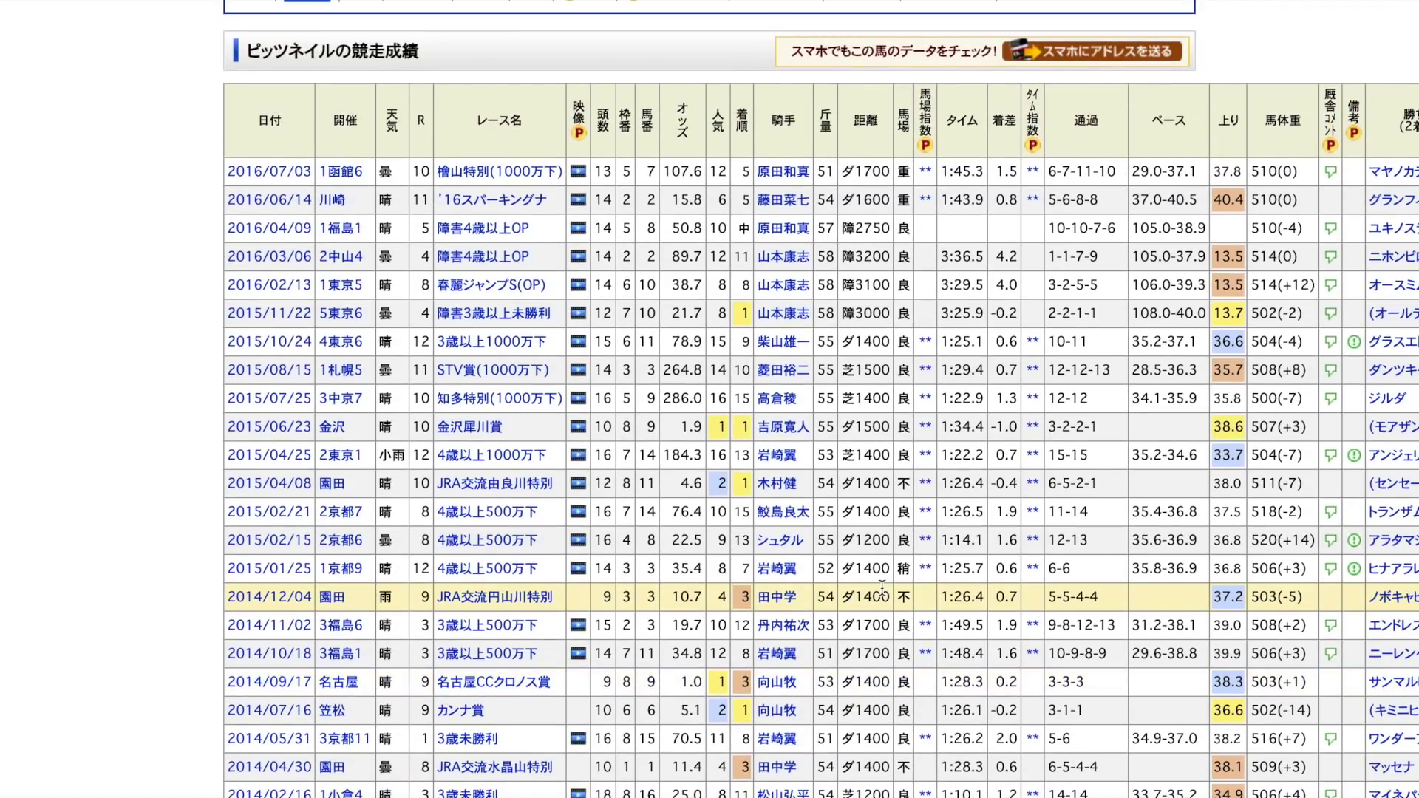
scroll(882, 587, up, 1)
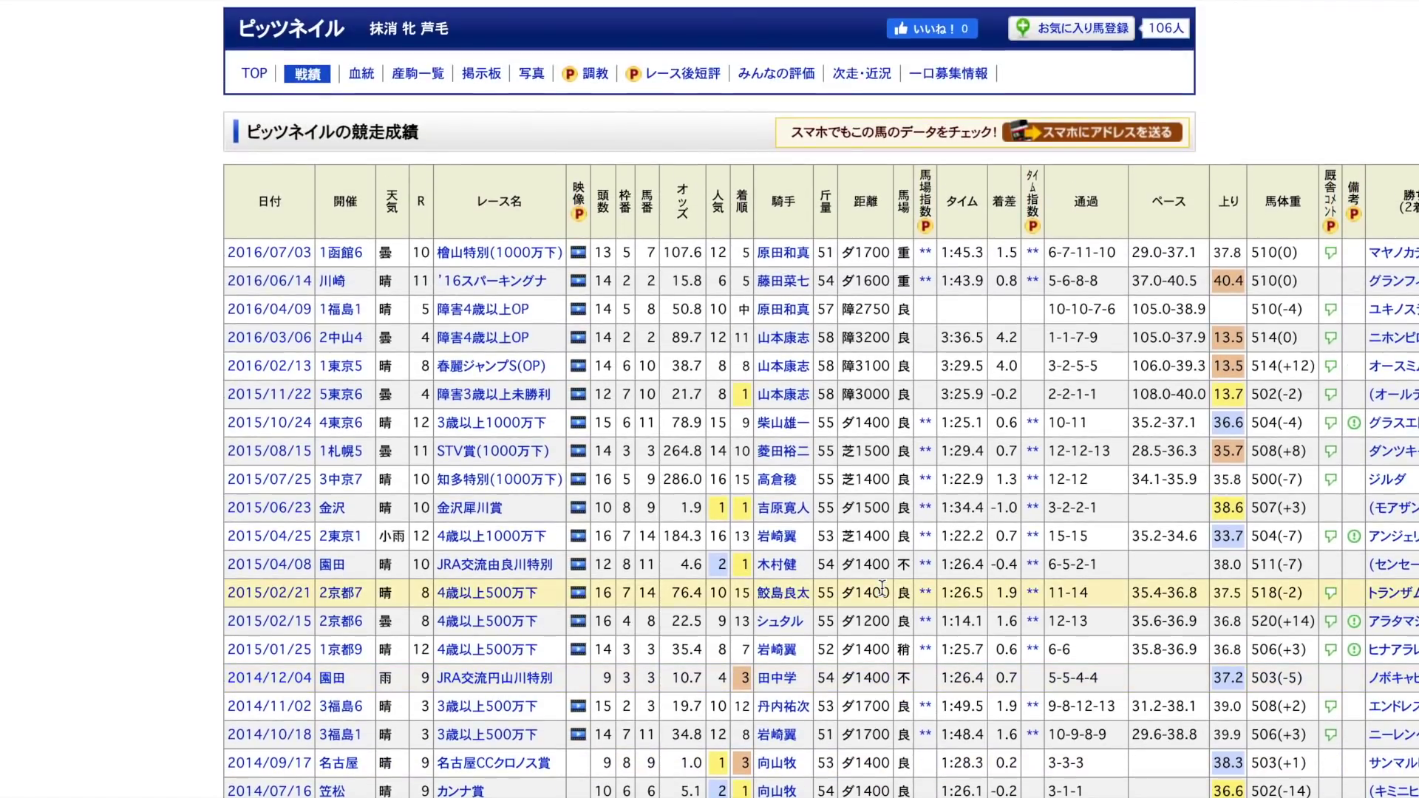
scroll(881, 587, up, 1)
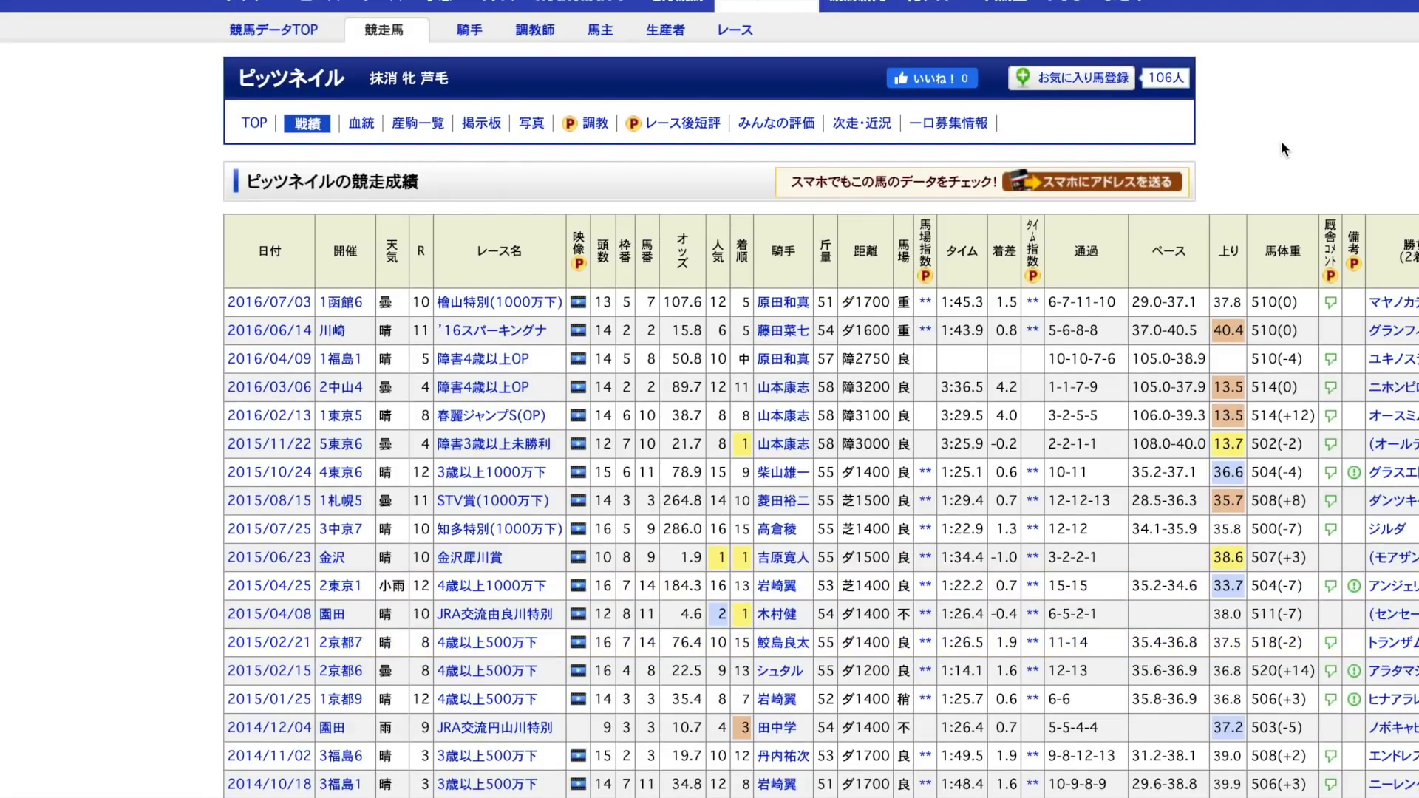
Open ピッツネイル's offspring list and review ホワイトターフ's profile and race results
click(417, 122)
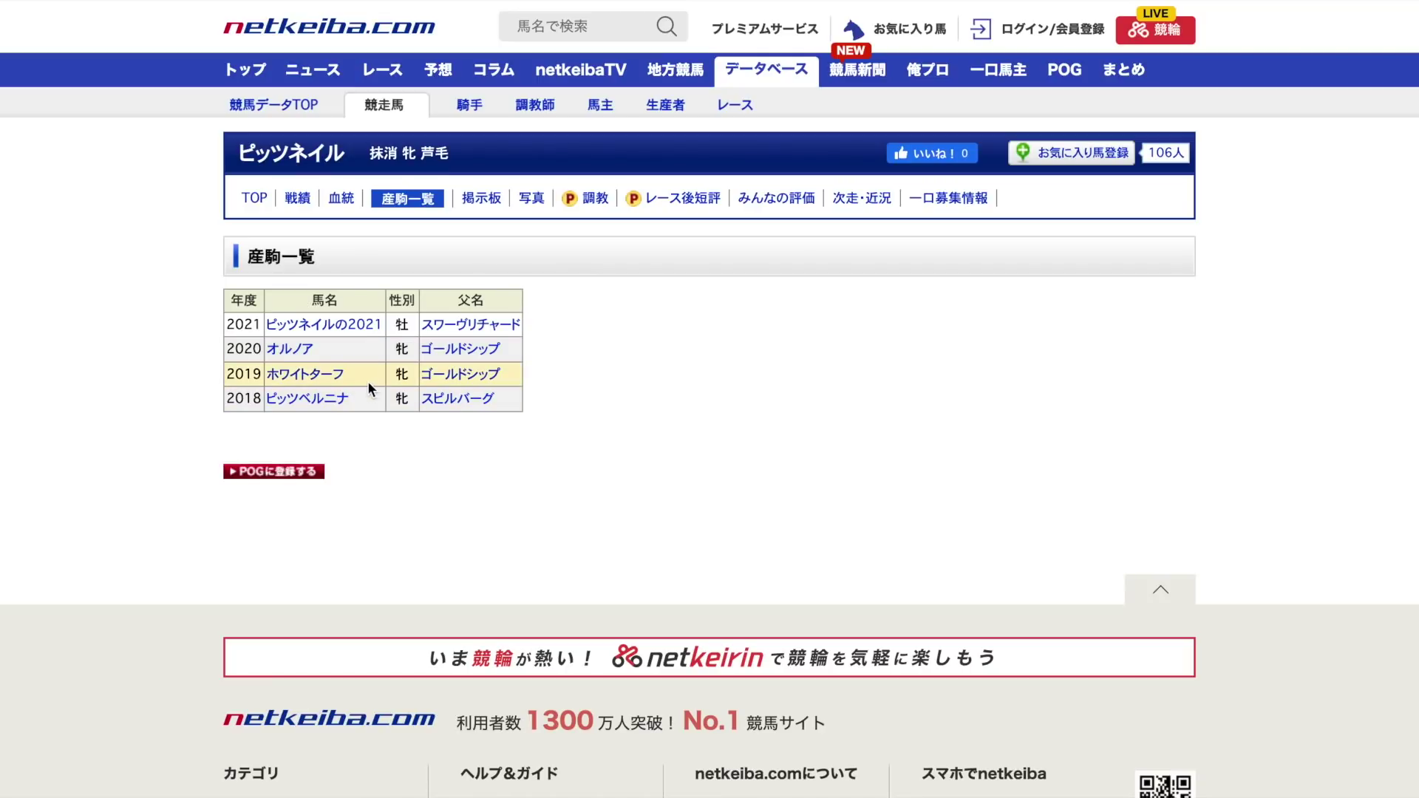
click(310, 374)
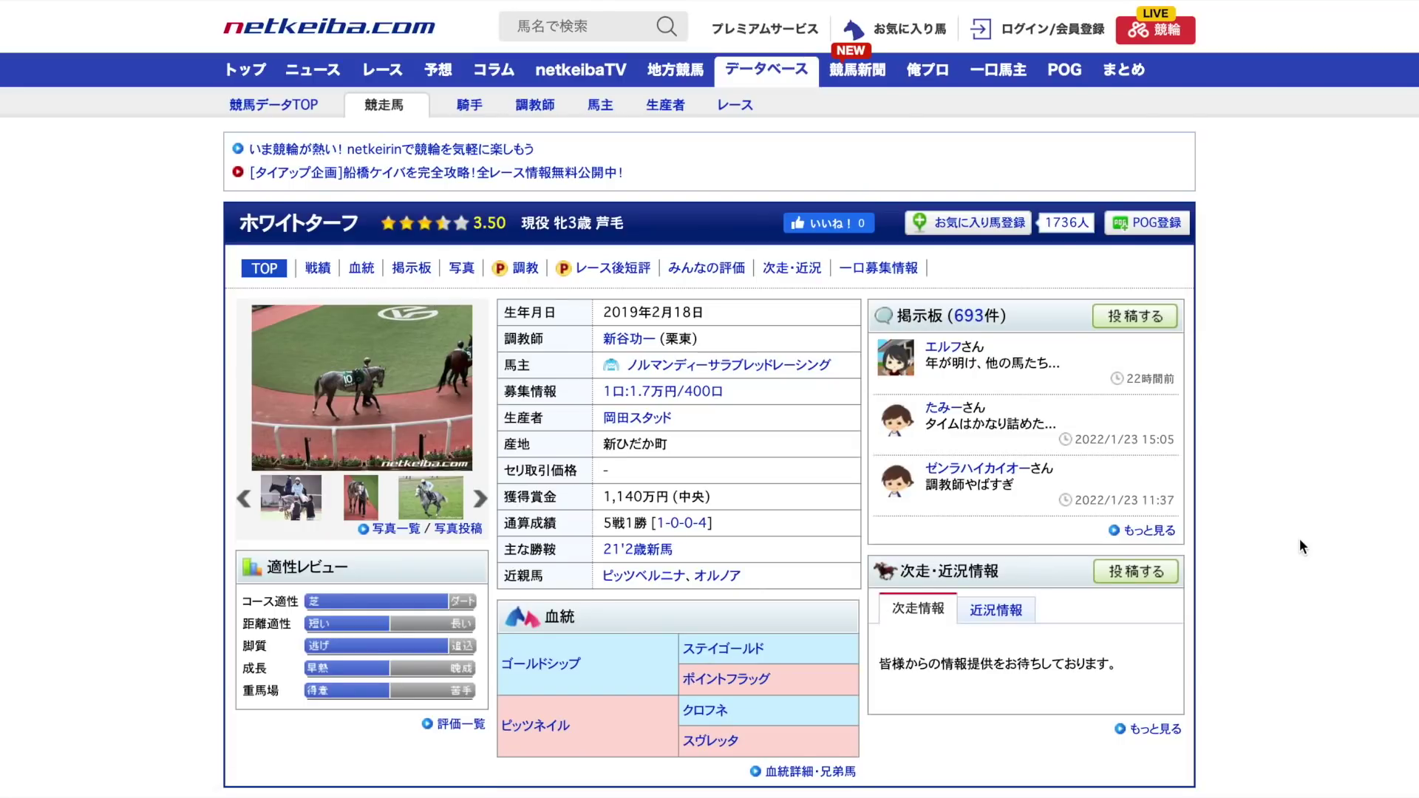
scroll(1299, 544, down, 7)
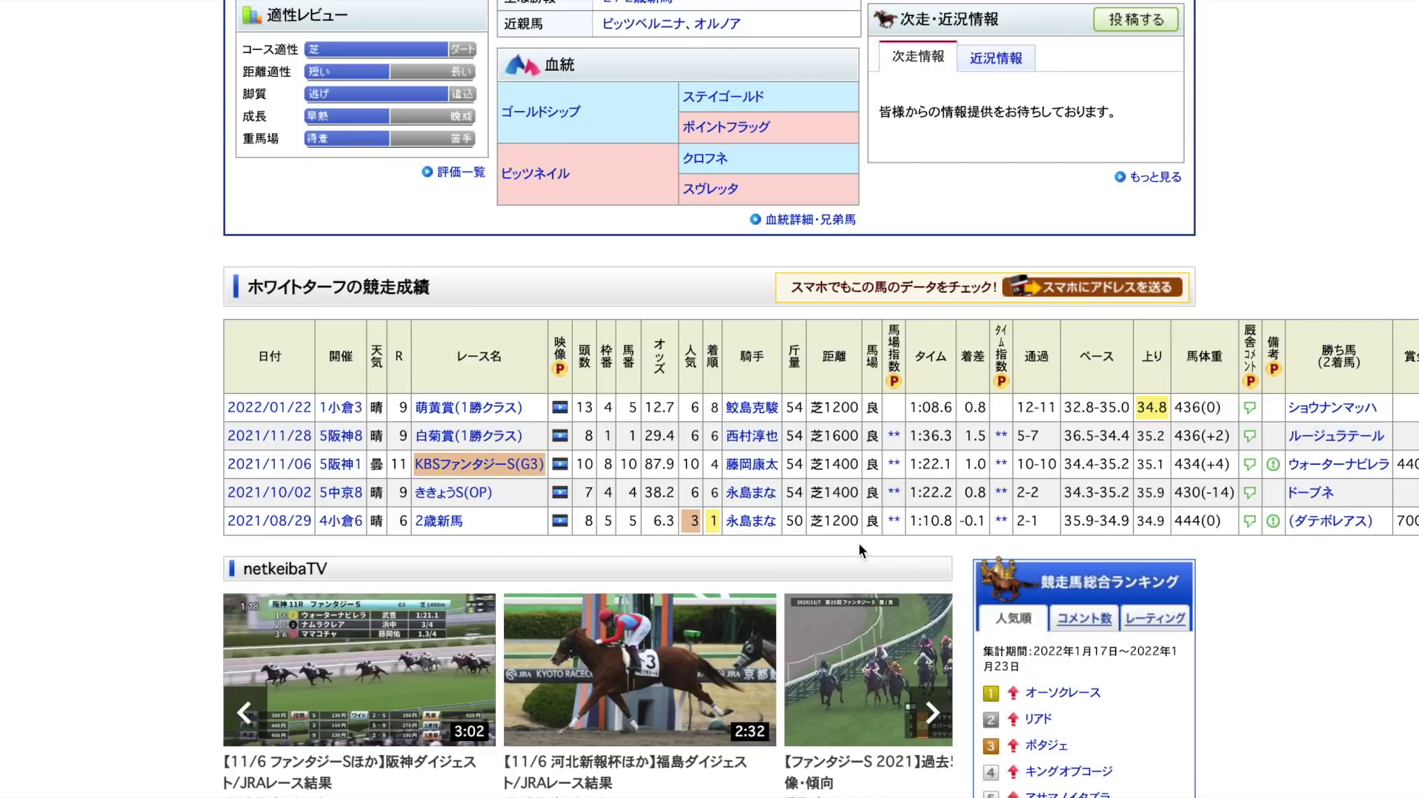
scroll(109, 600, down, 10)
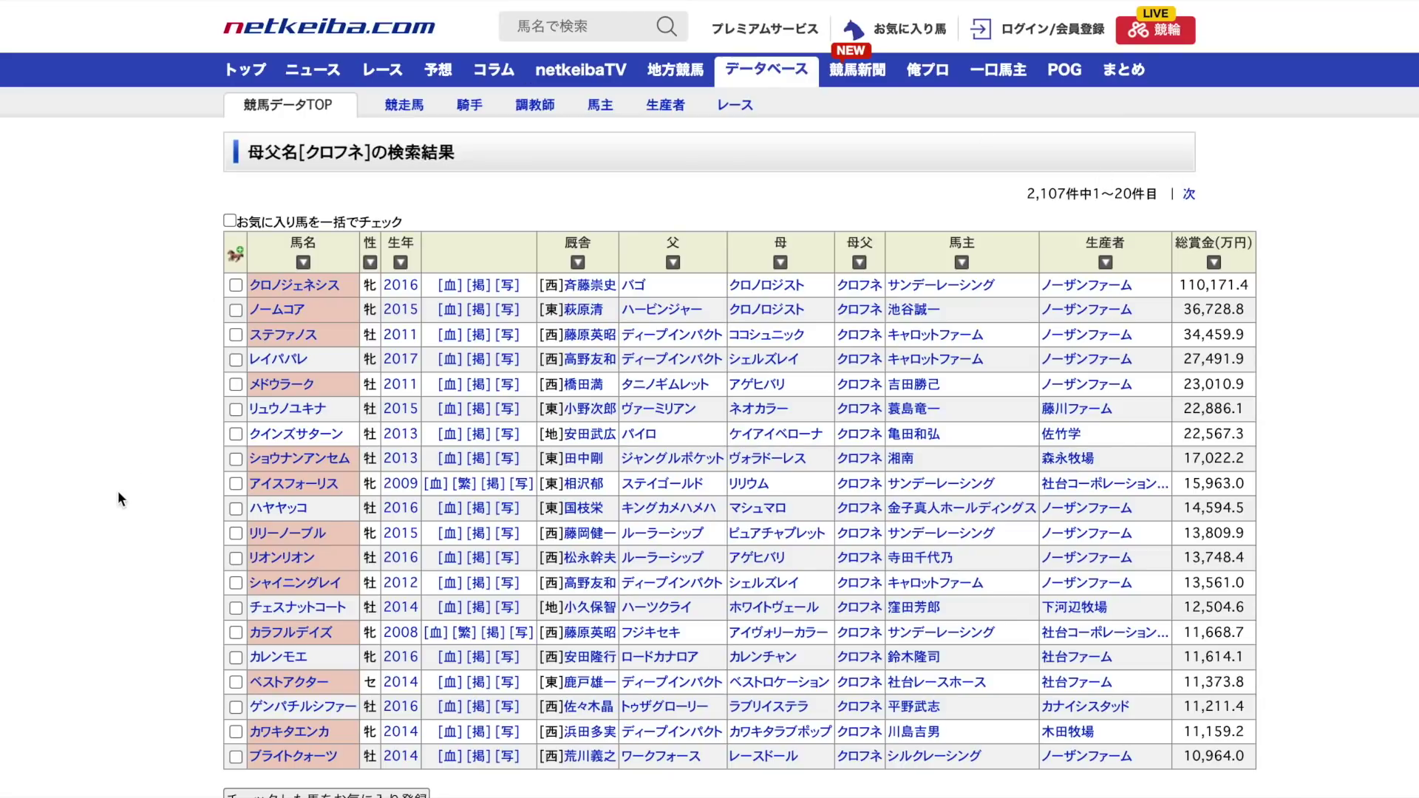
On JBIS Search, run a ブルードメアサイアーニックス ranking search for クロフネ with 50 results per page and review the list
scroll(118, 490, down, 1)
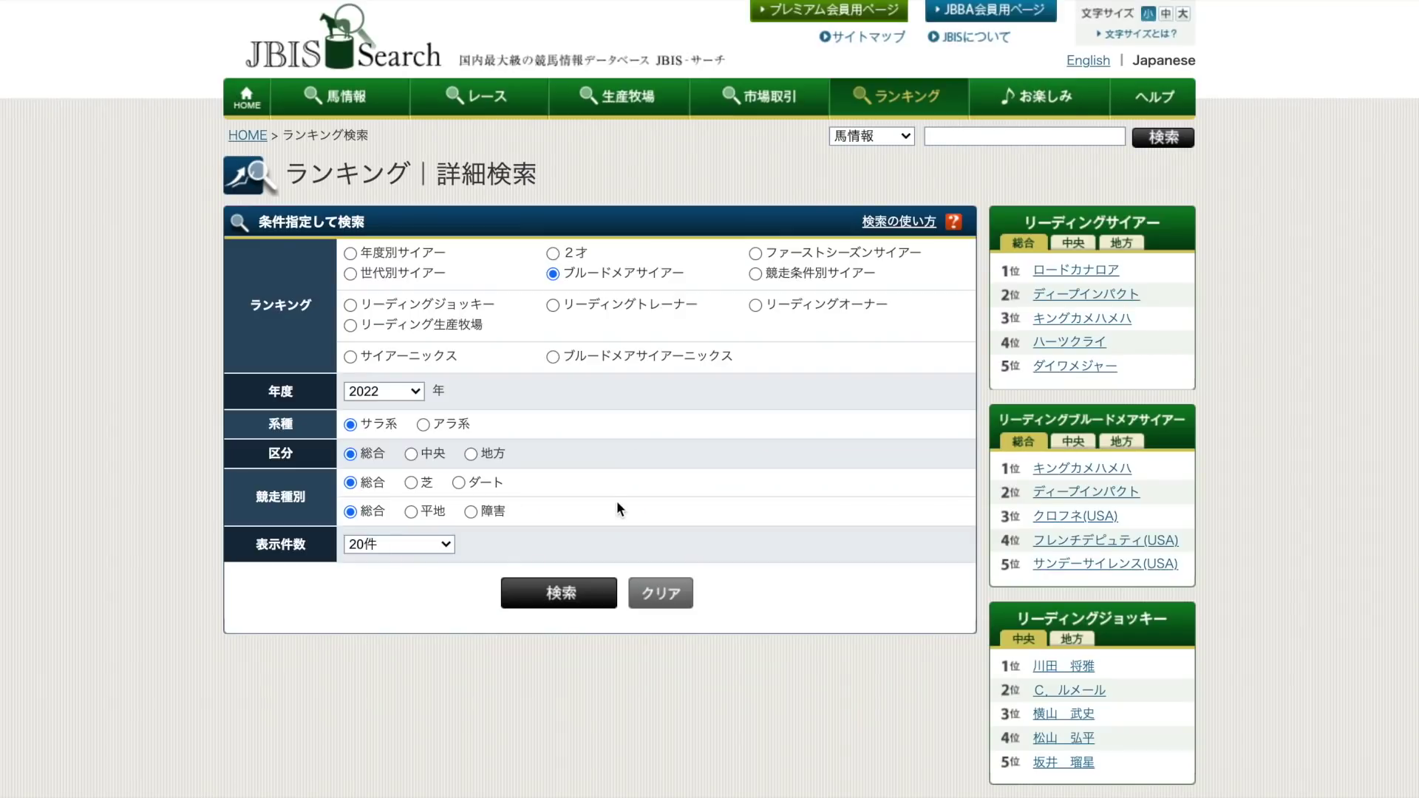
click(552, 357)
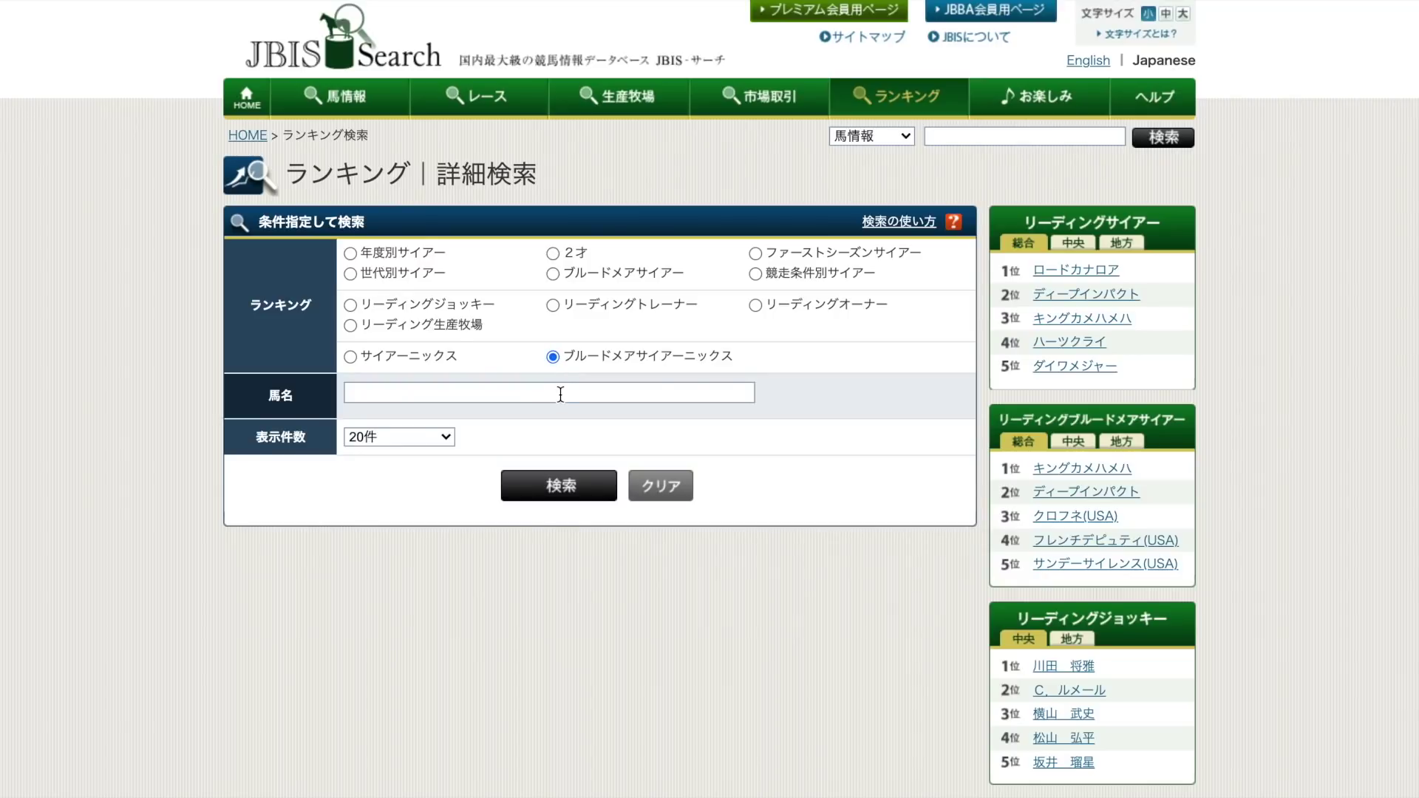
click(561, 394)
text(クロフネ)
click(399, 436)
click(399, 469)
click(545, 489)
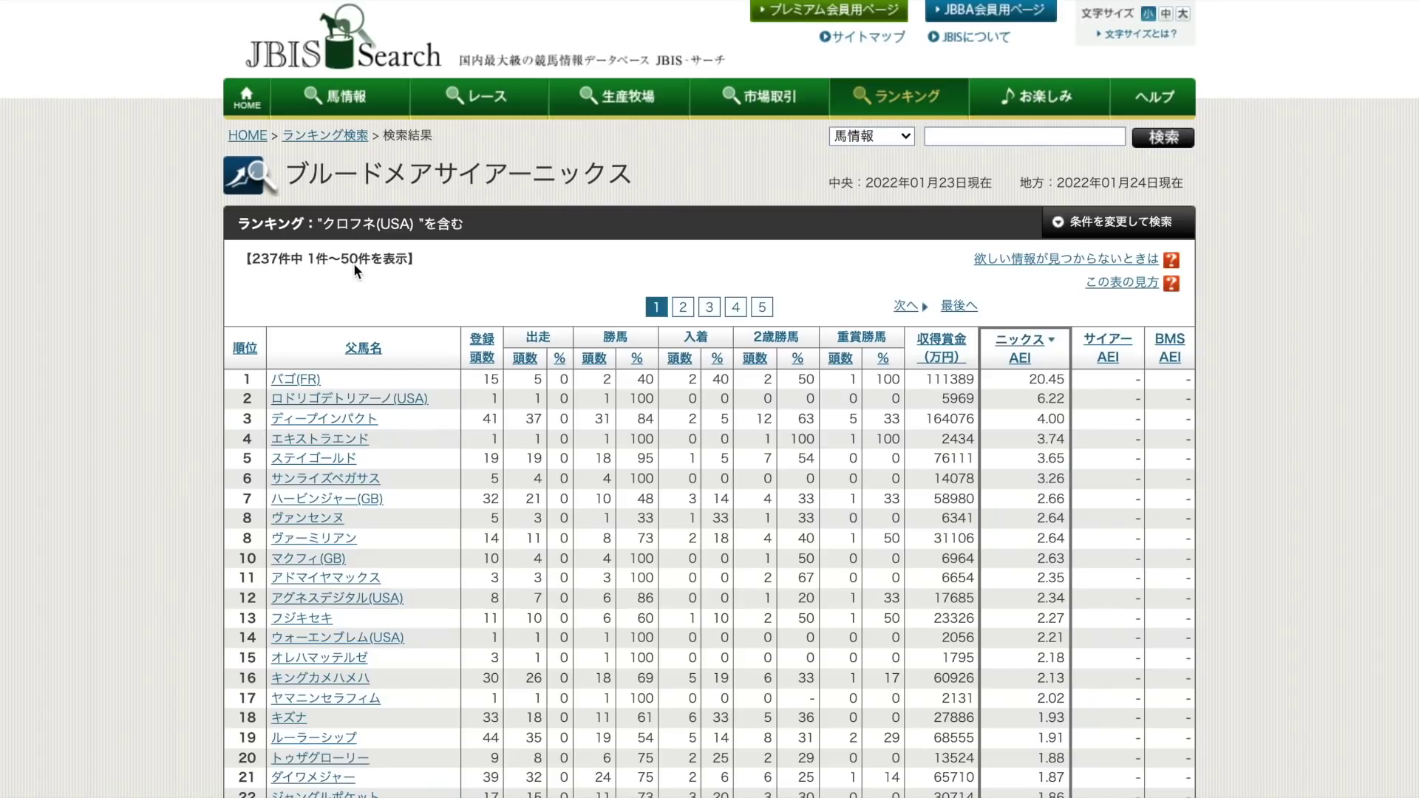
scroll(353, 263, down, 3)
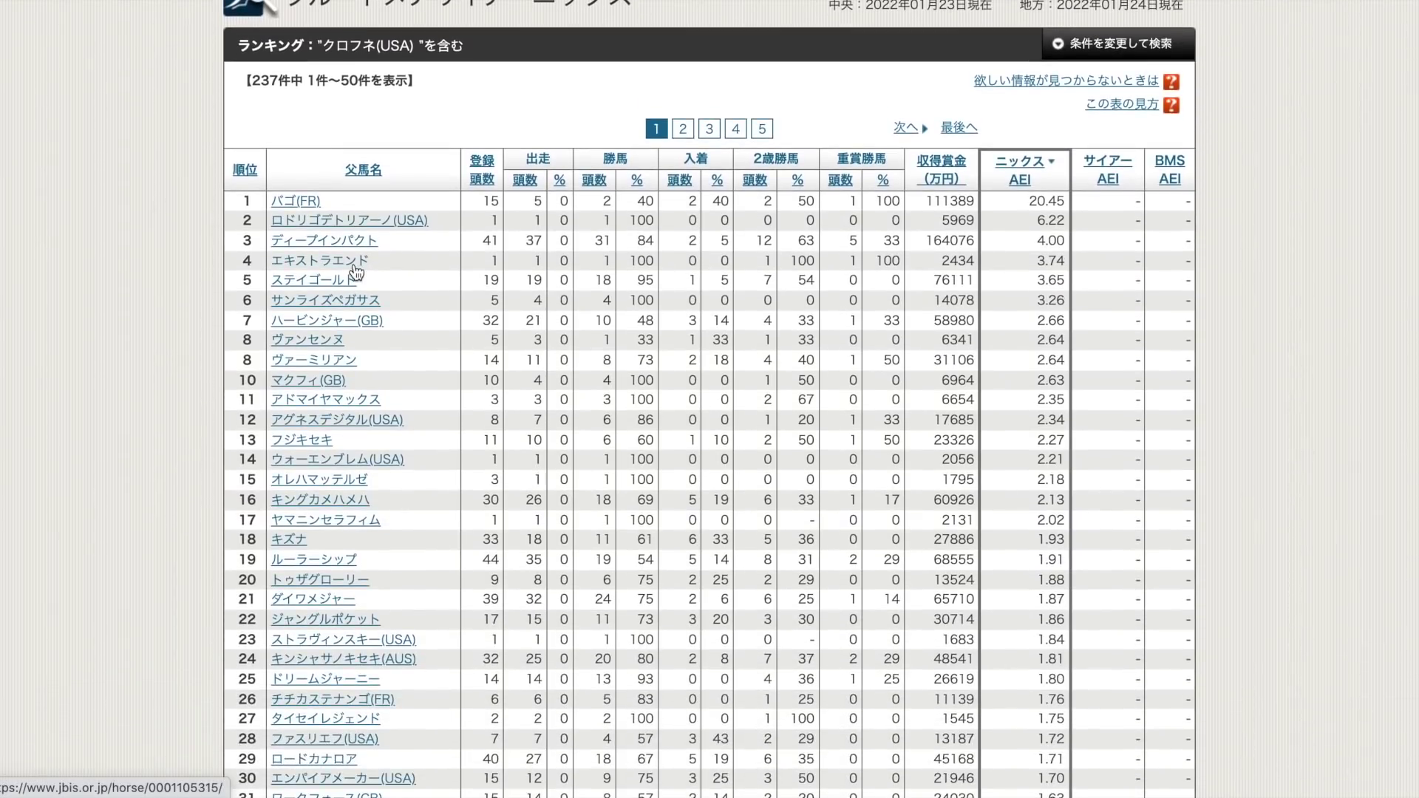
scroll(413, 278, down, 1)
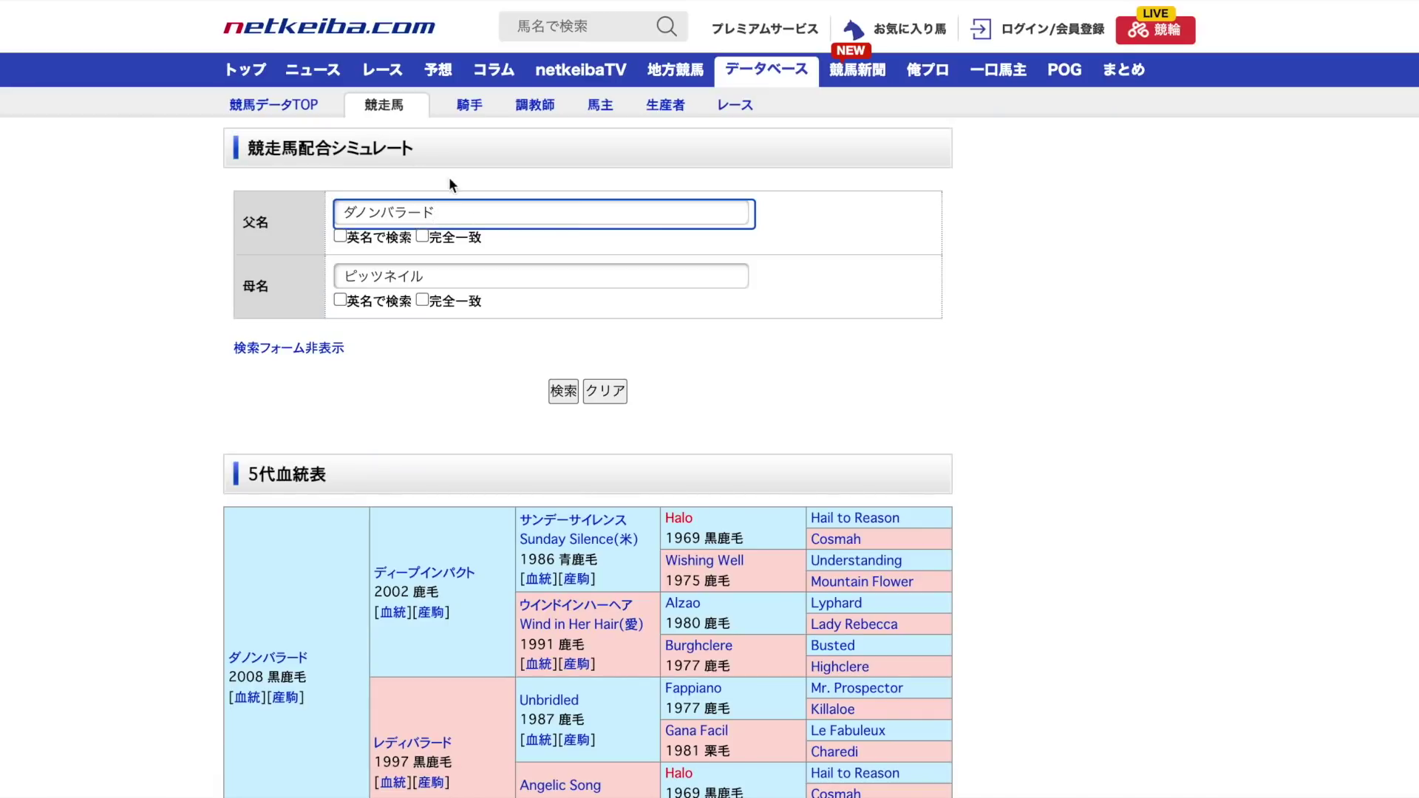
Run the mating simulation with インディチャンプ as sire and ピッツネイル as dam, and view the five-generation pedigree
key(BackSpace)
key(BackSpace)
key(BackSpace)
key(BackSpace)
key(BackSpace)
key(BackSpace)
key(BackSpace)
text(indhi)
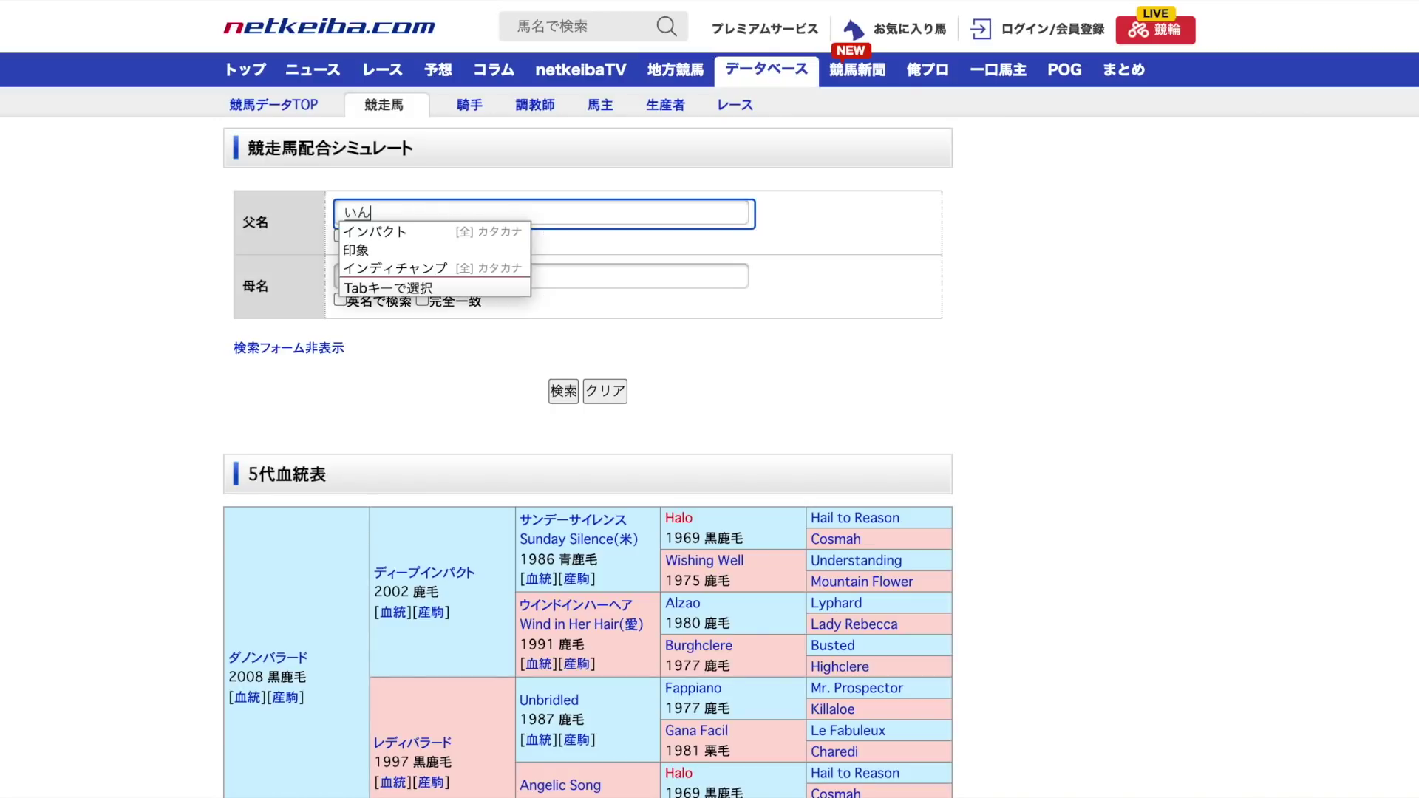
key(space)
key(Return)
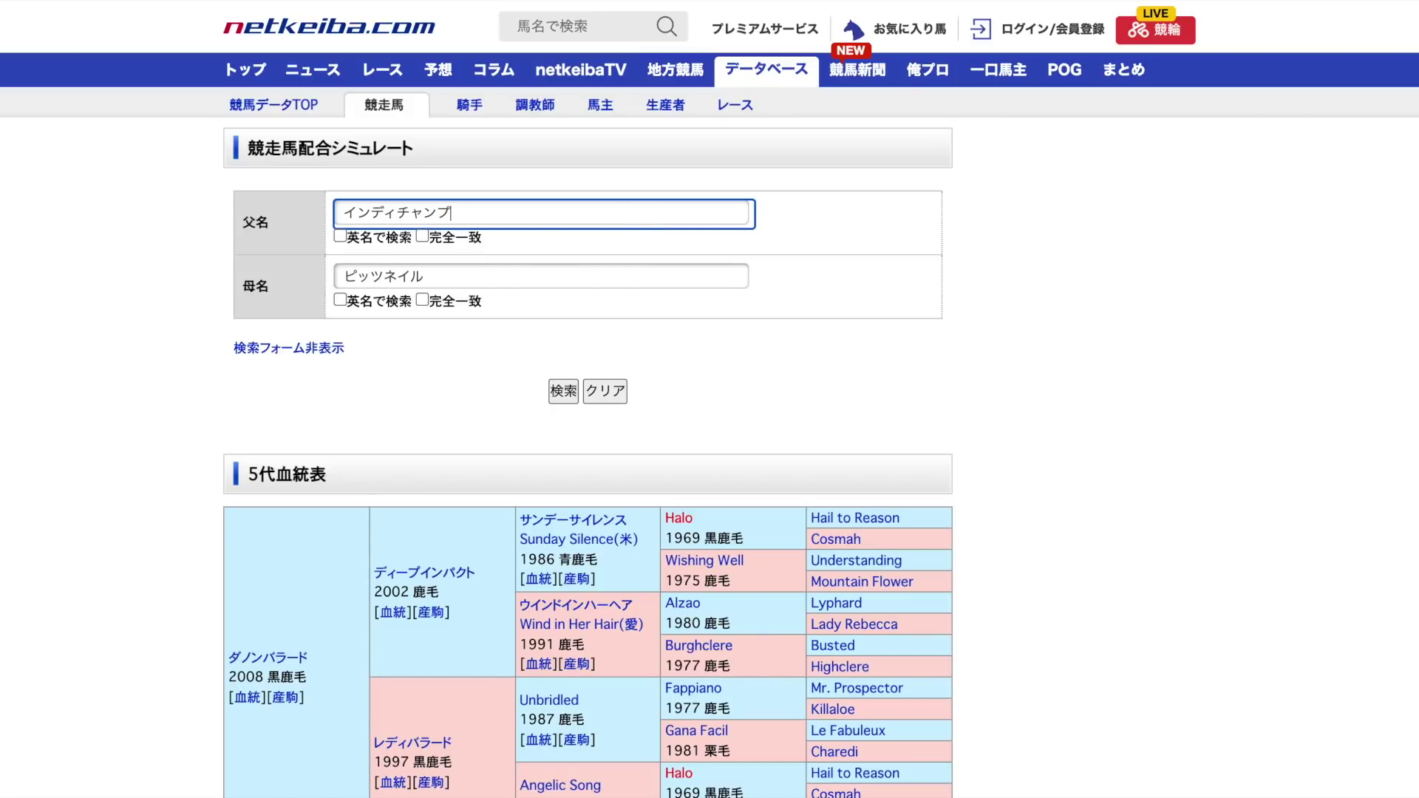
click(499, 360)
click(563, 391)
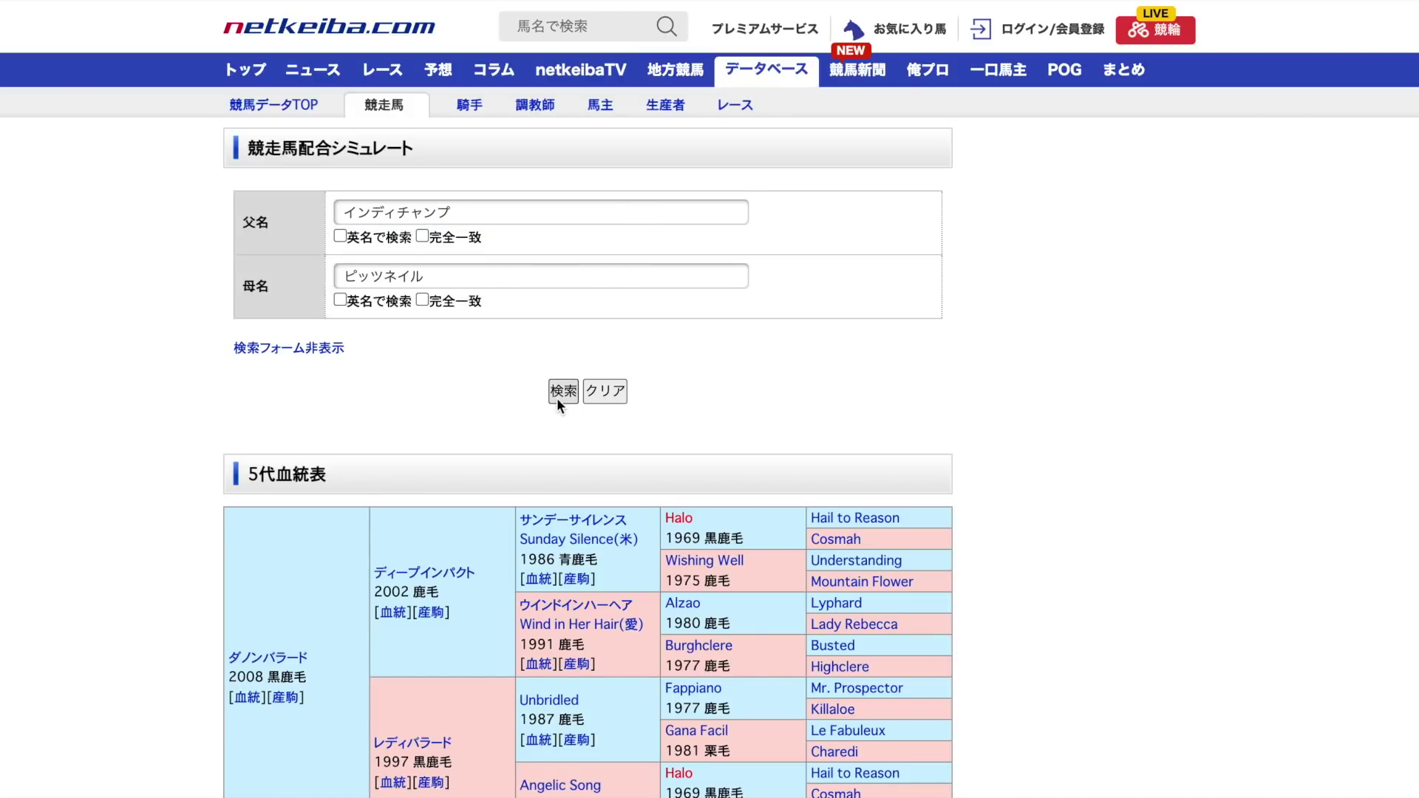
scroll(173, 669, down, 6)
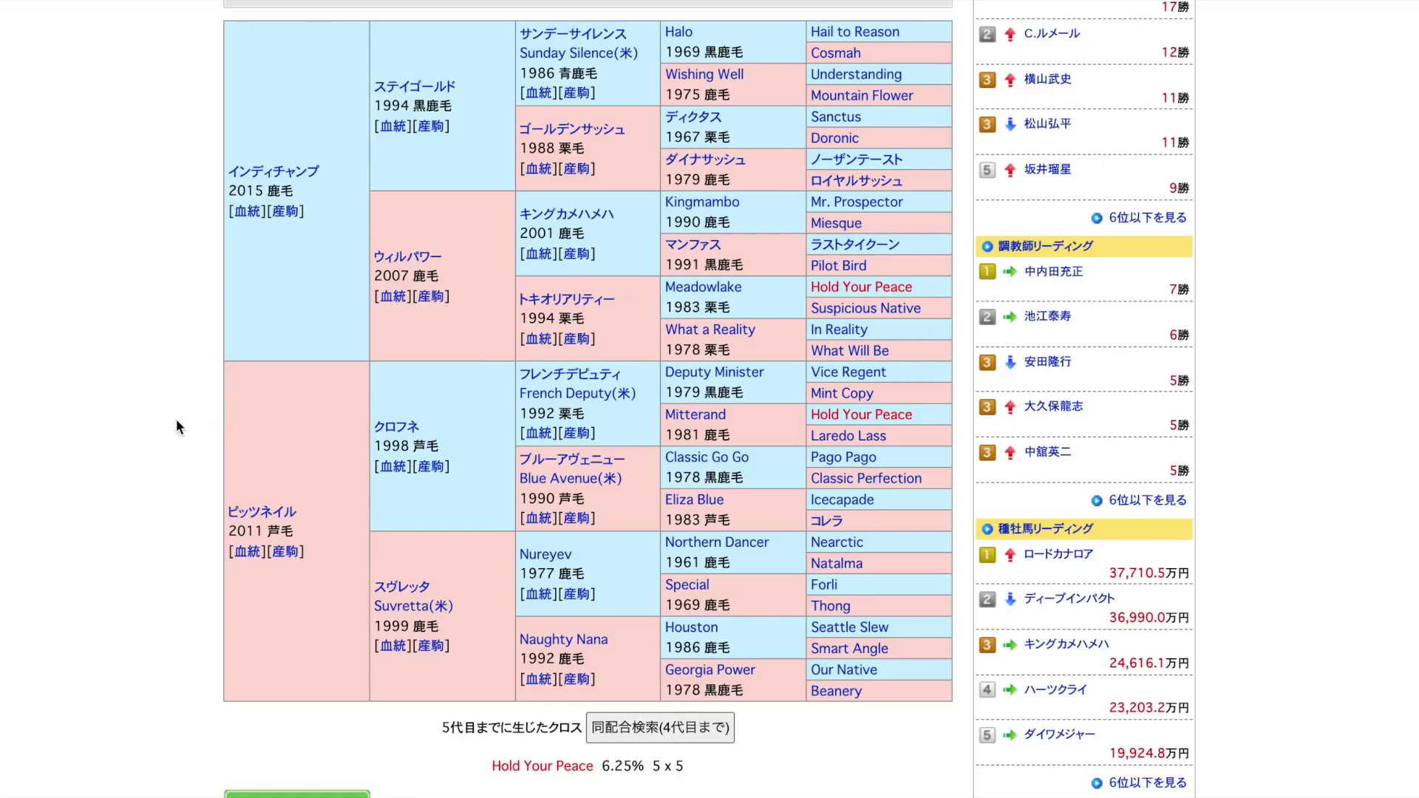
Review インディチャンプ's full race record
key(alt+Left)
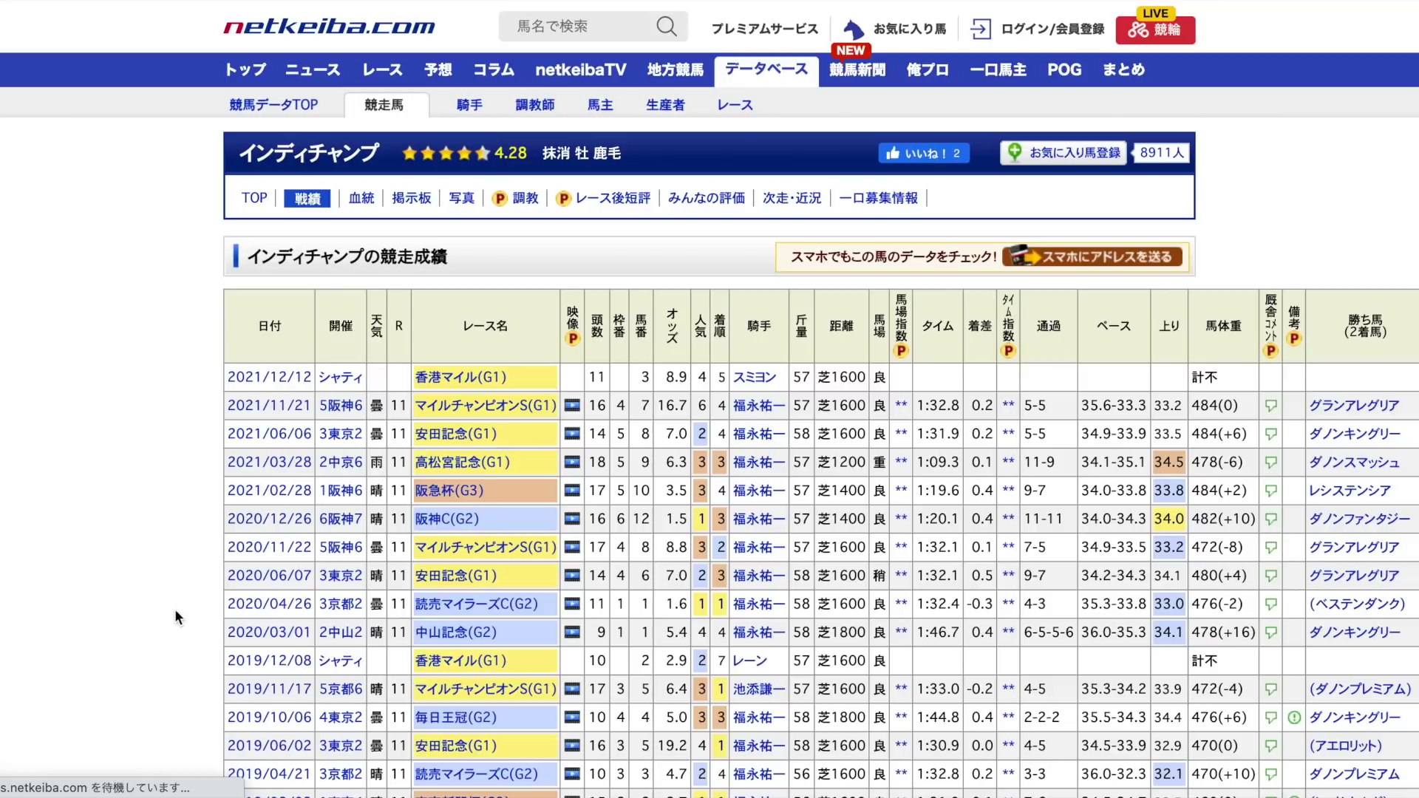
scroll(198, 556, down, 2)
scroll(201, 552, down, 4)
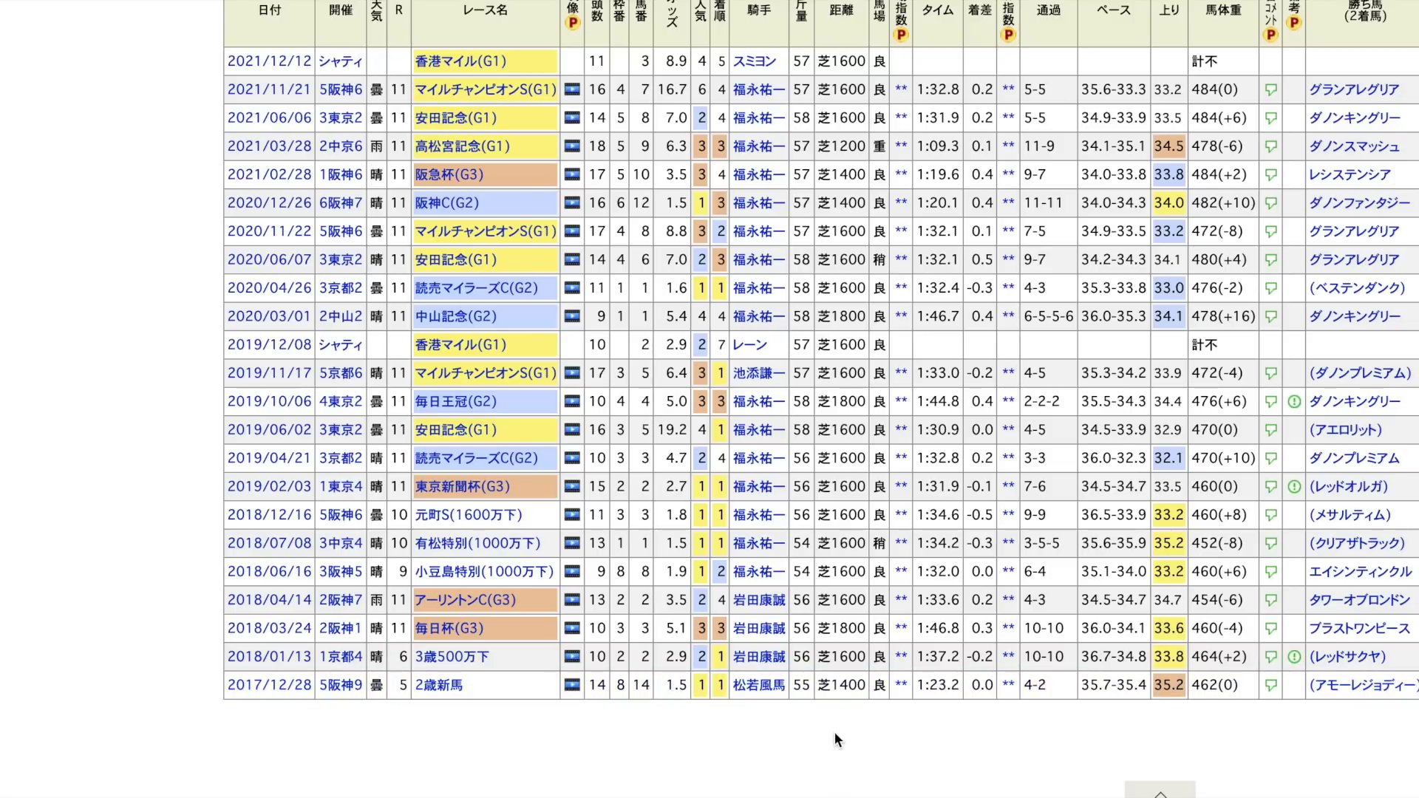
scroll(835, 732, up, 2)
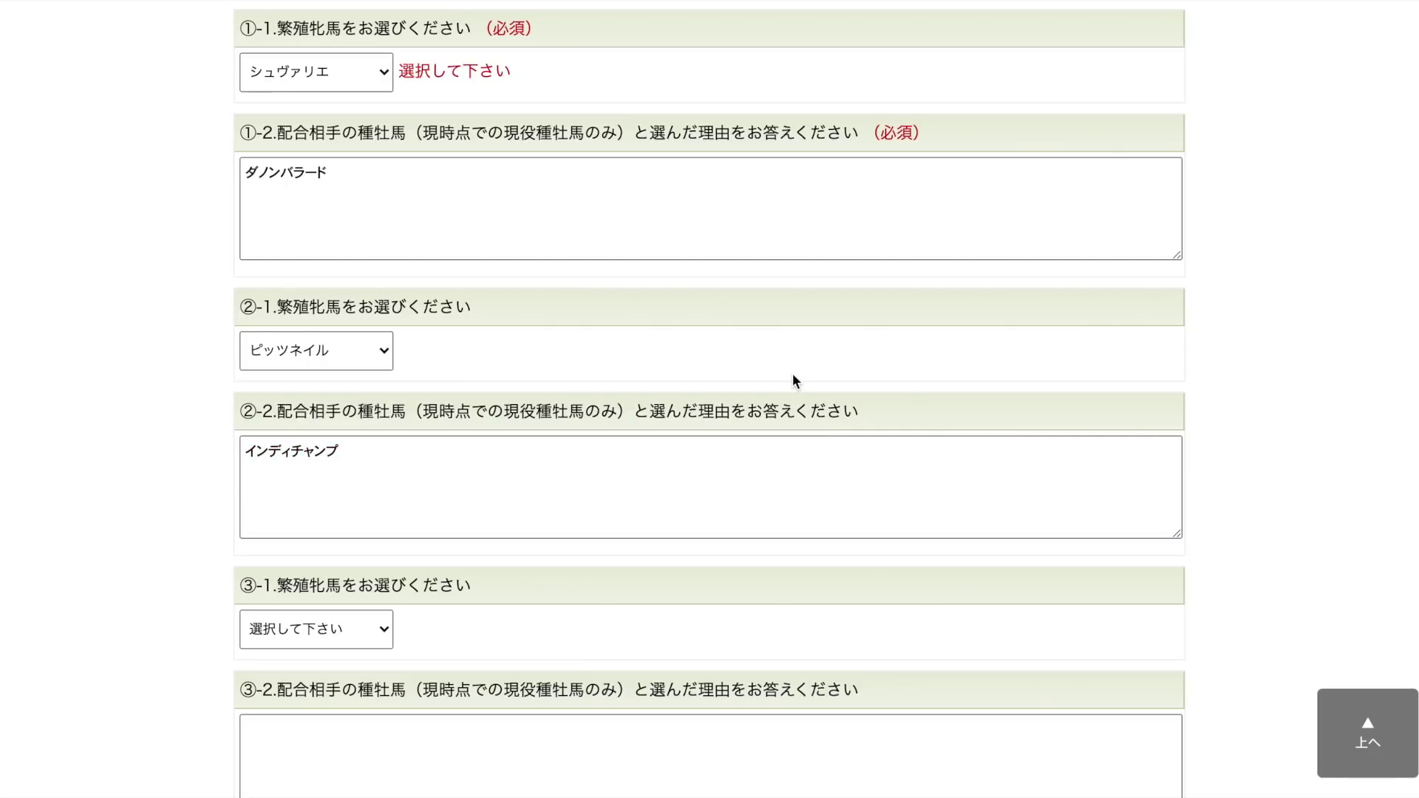
Choose ミラビリア as the broodmare for entry ③ of the survey form
scroll(159, 272, down, 5)
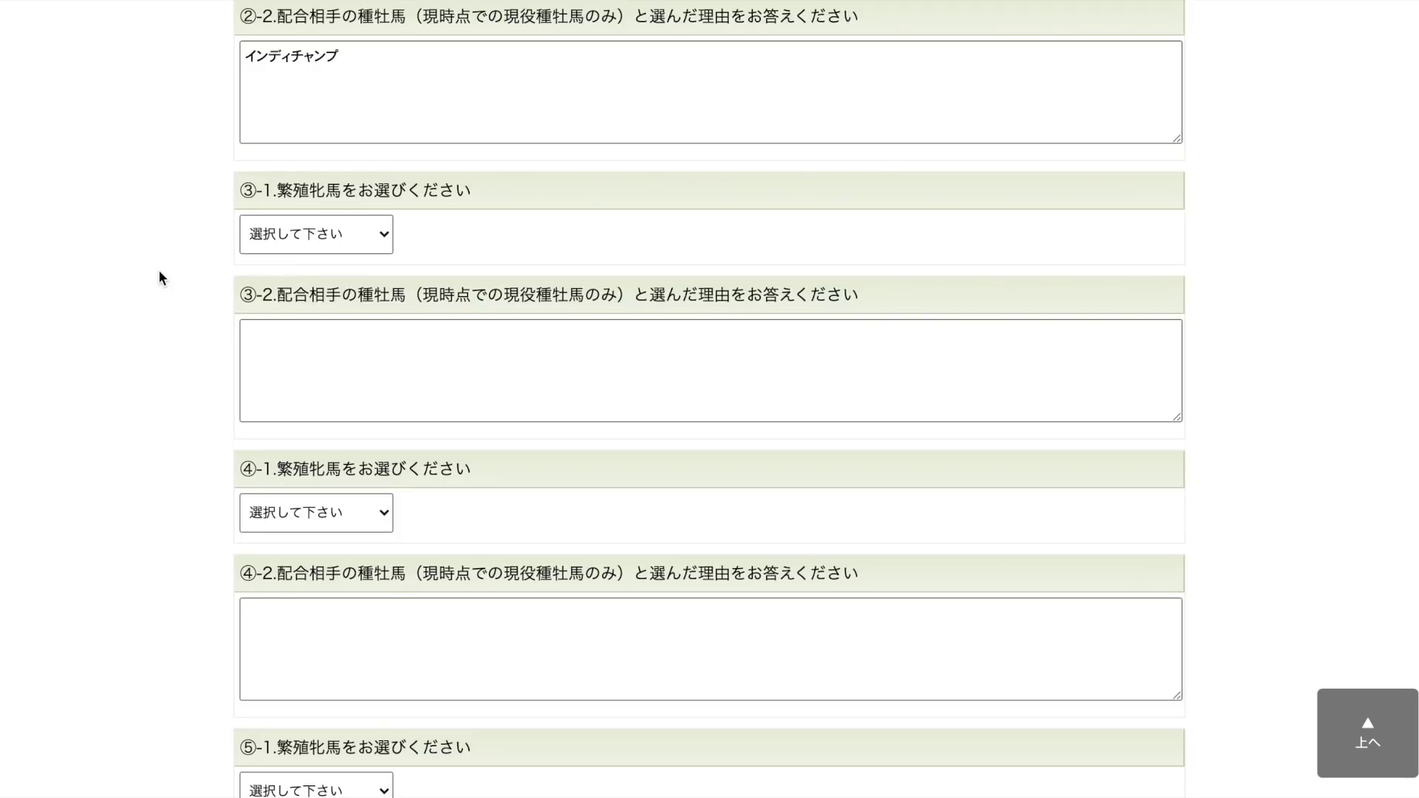
click(336, 234)
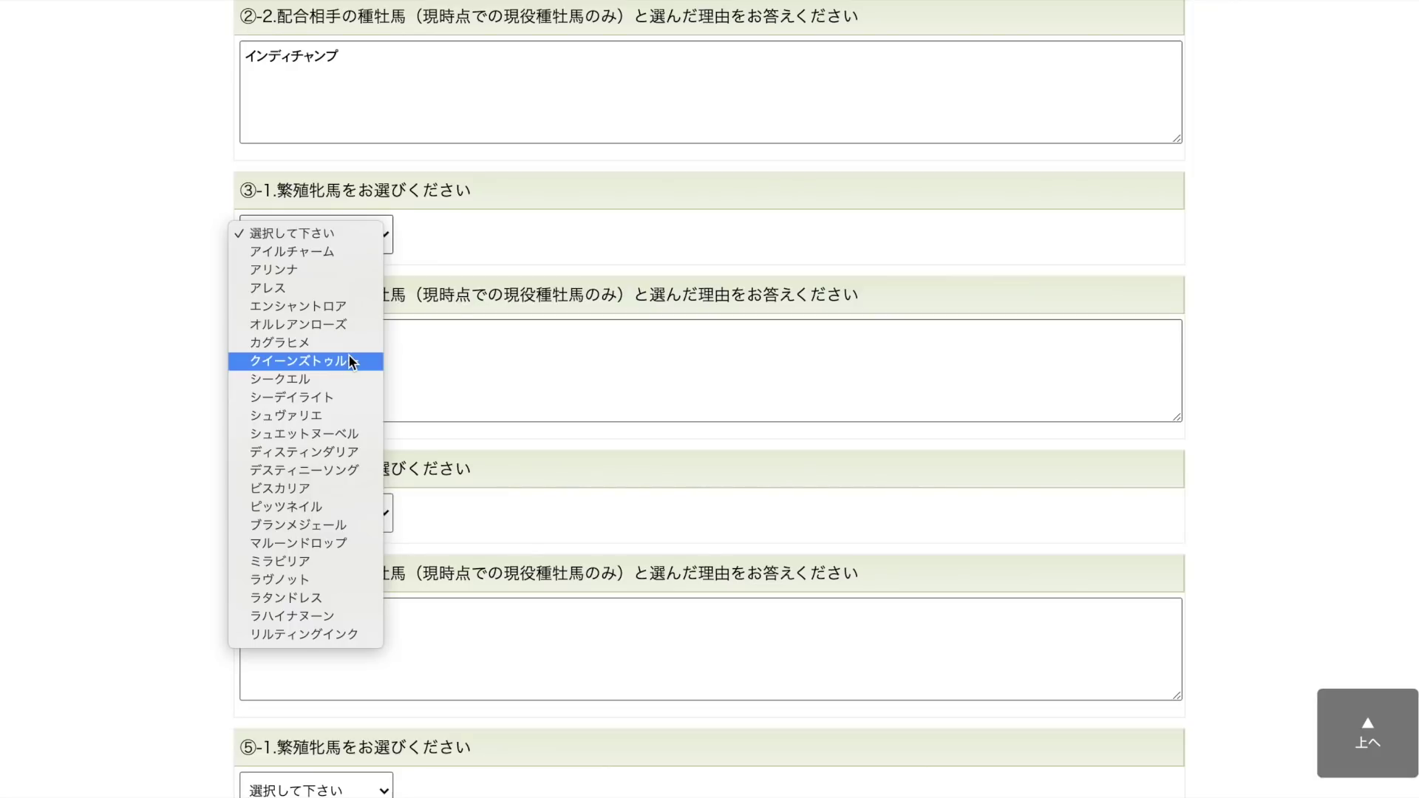
click(305, 560)
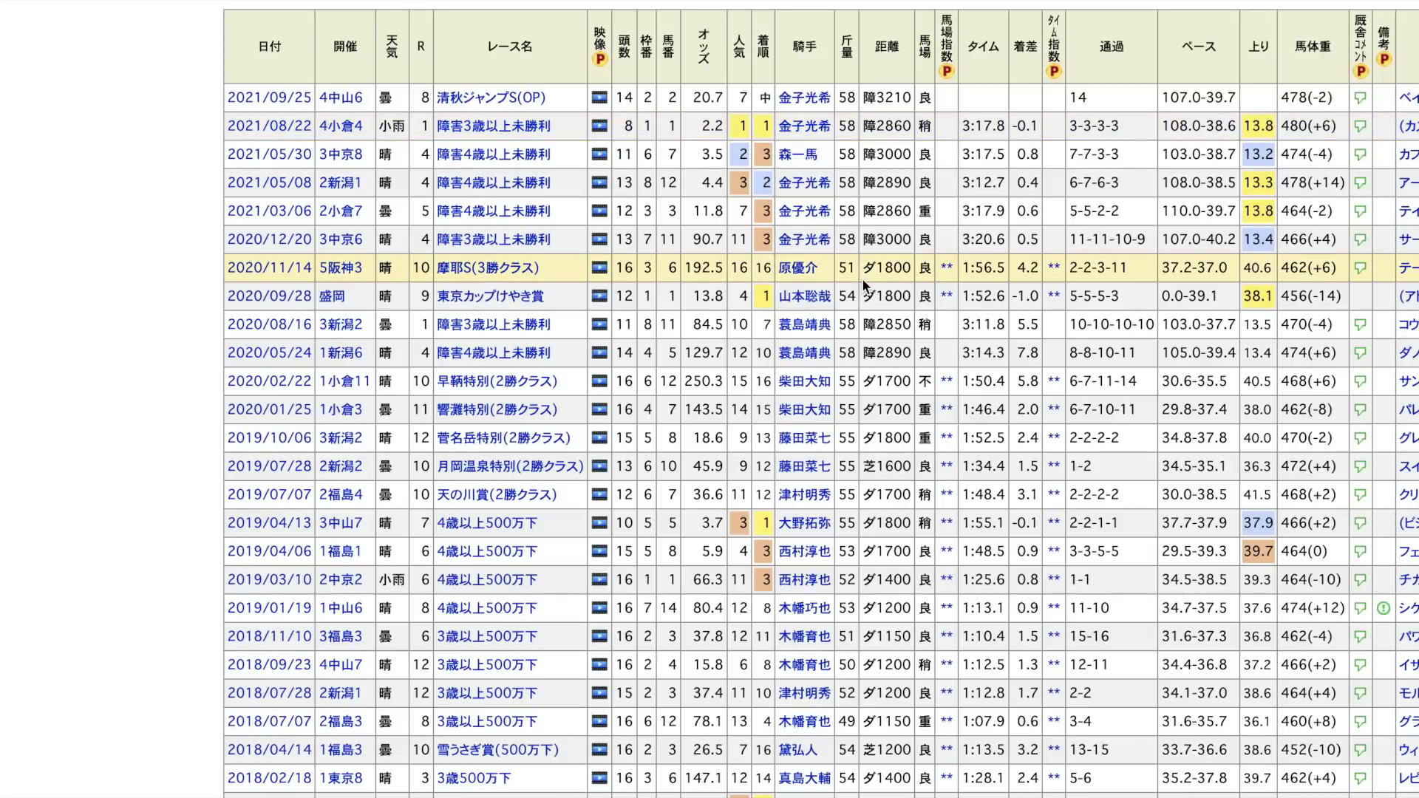
Examine ミラビリア's race record, five-generation pedigree and female family tree
scroll(942, 694, down, 3)
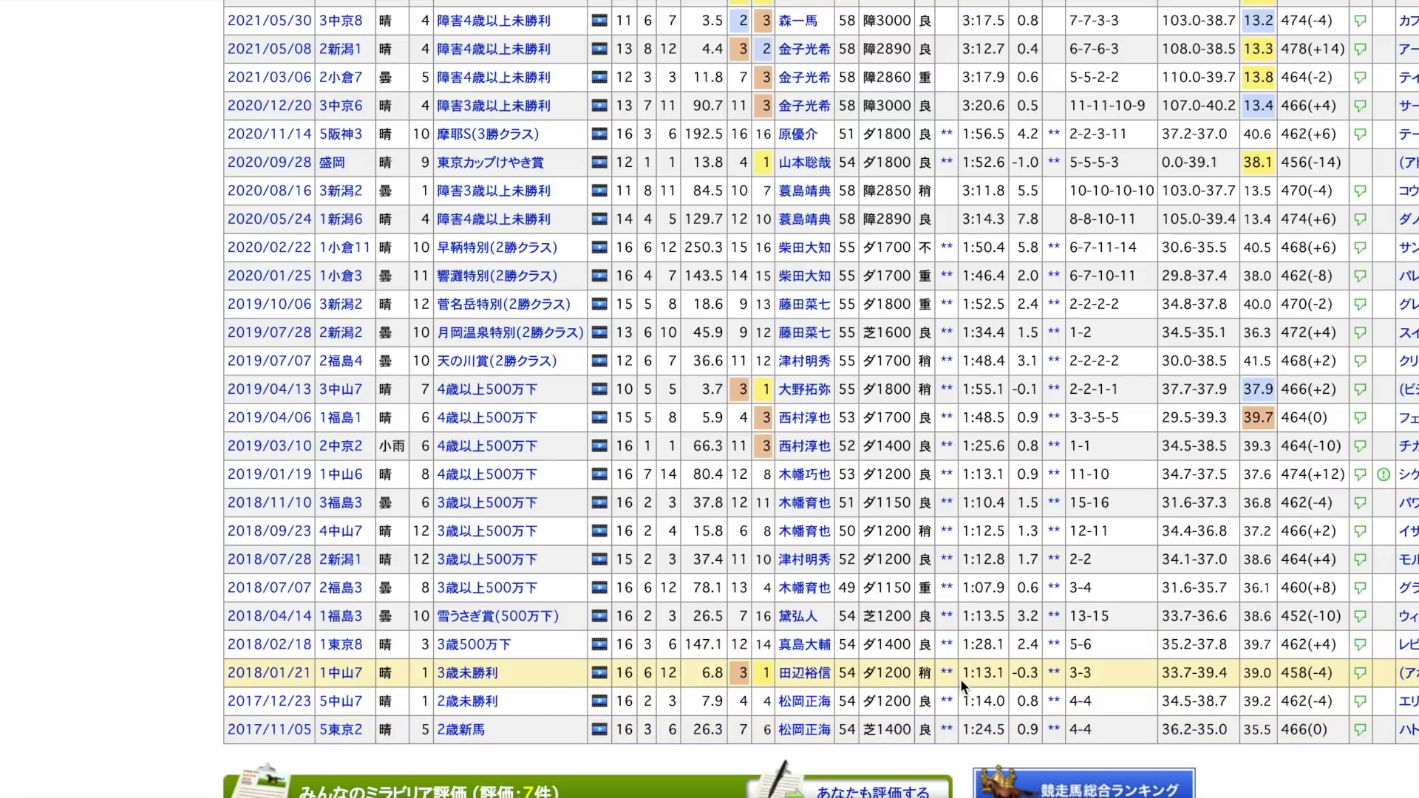
scroll(326, 712, down, 10)
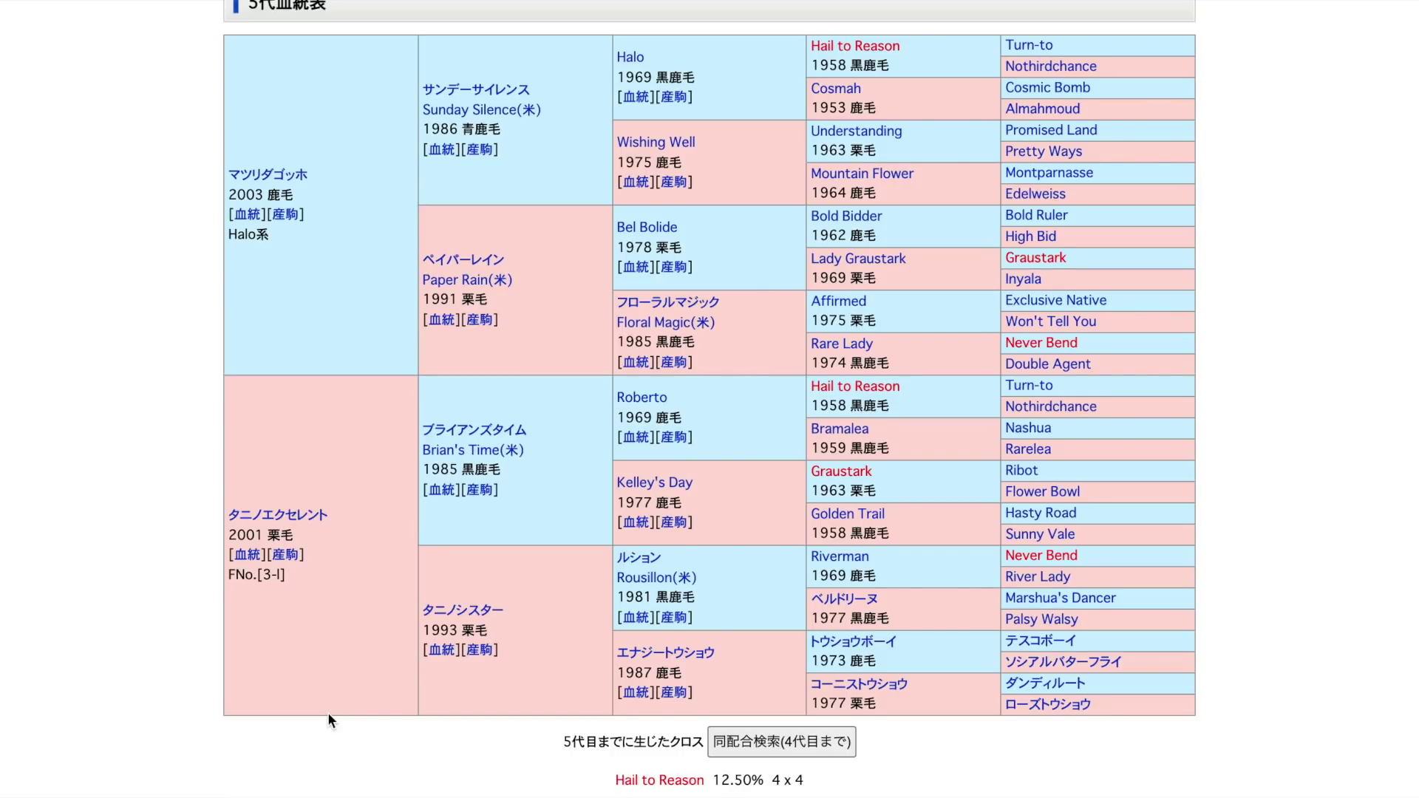
scroll(327, 712, down, 15)
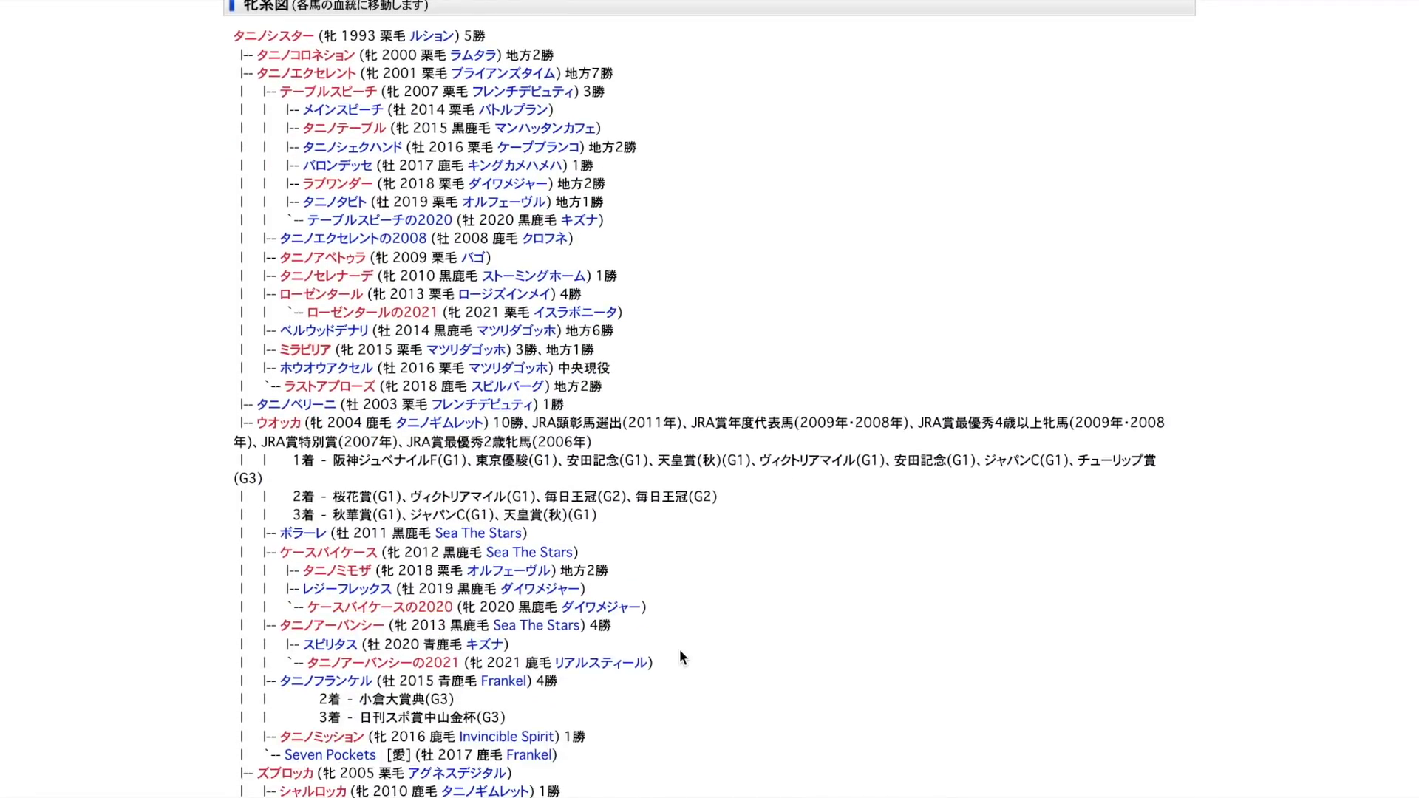
Check ミラビリア's five-generation pedigree and its inbreeding crosses
scroll(680, 649, up, 15)
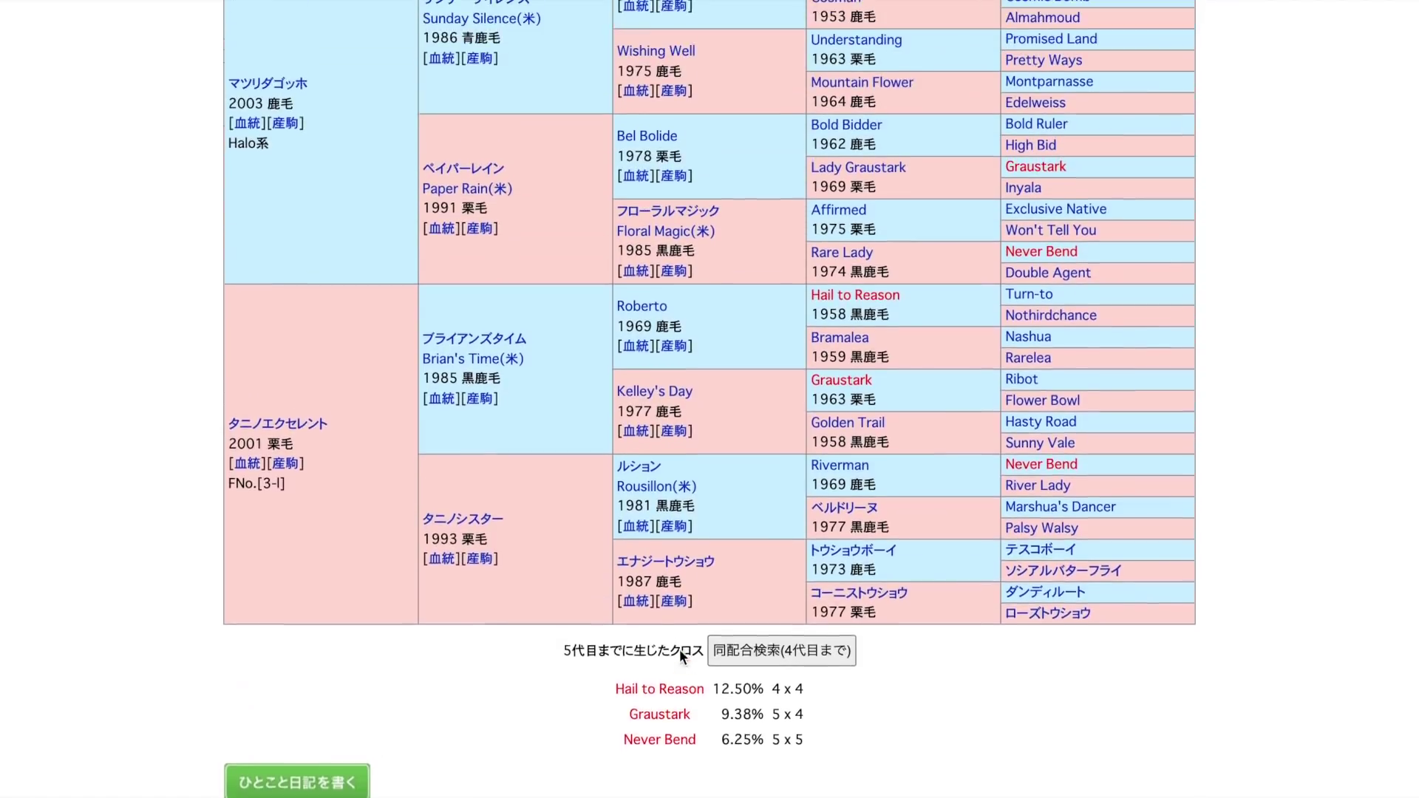
scroll(680, 654, up, 3)
scroll(680, 654, down, 2)
key(alt+Left)
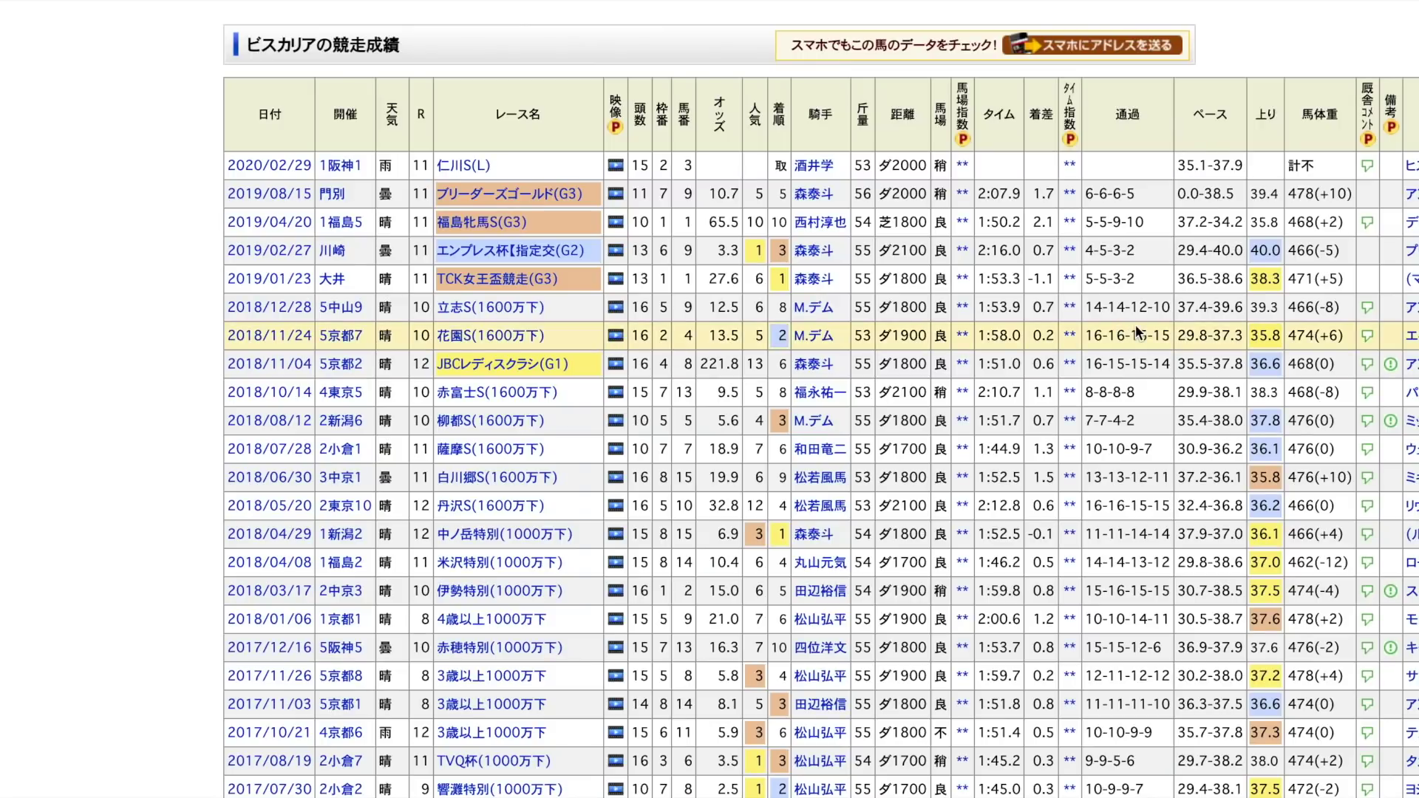
Review ビスカリア's full race record and the five-generation pedigree of her pairing with コントレイル
scroll(1135, 330, down, 6)
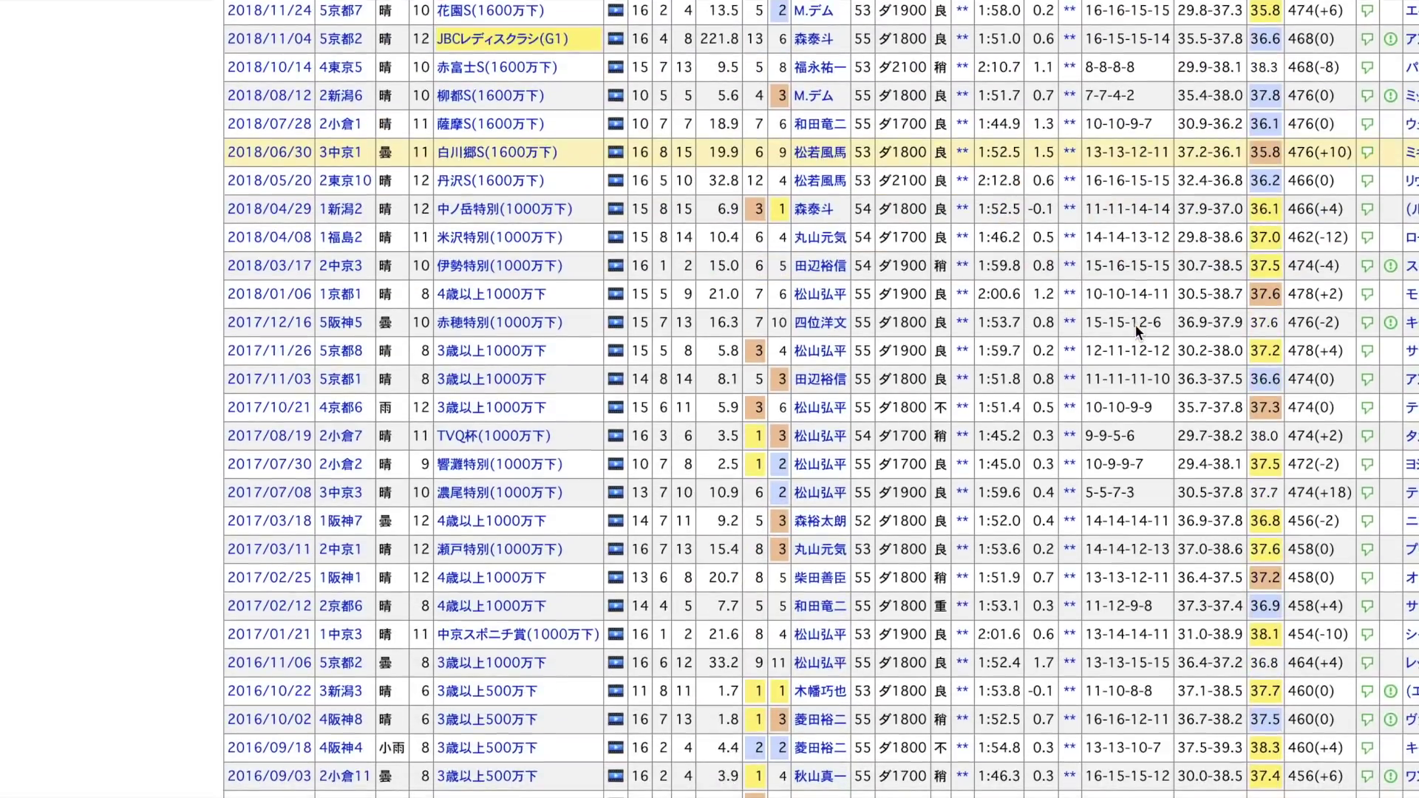
scroll(1135, 325, down, 5)
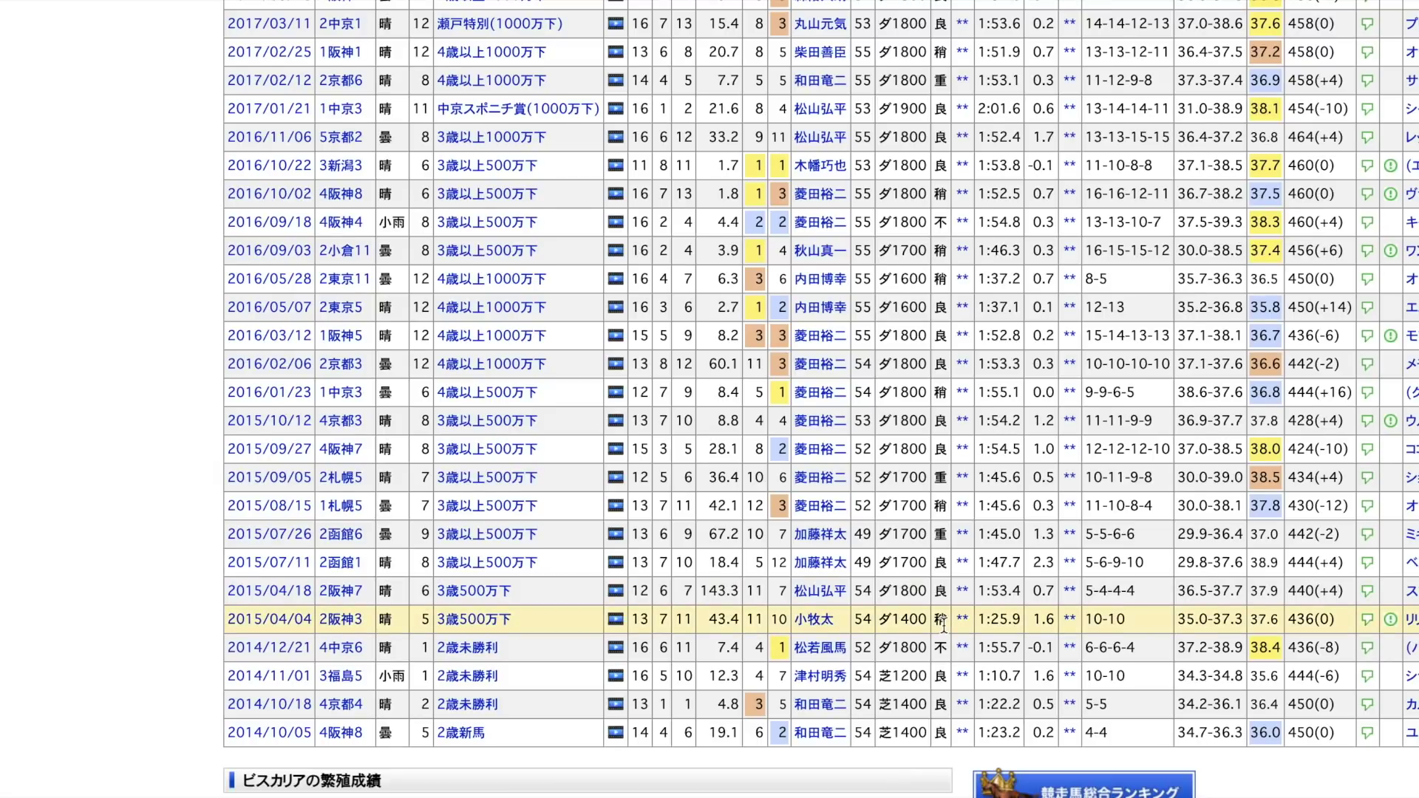
scroll(943, 625, up, 6)
scroll(943, 626, up, 5)
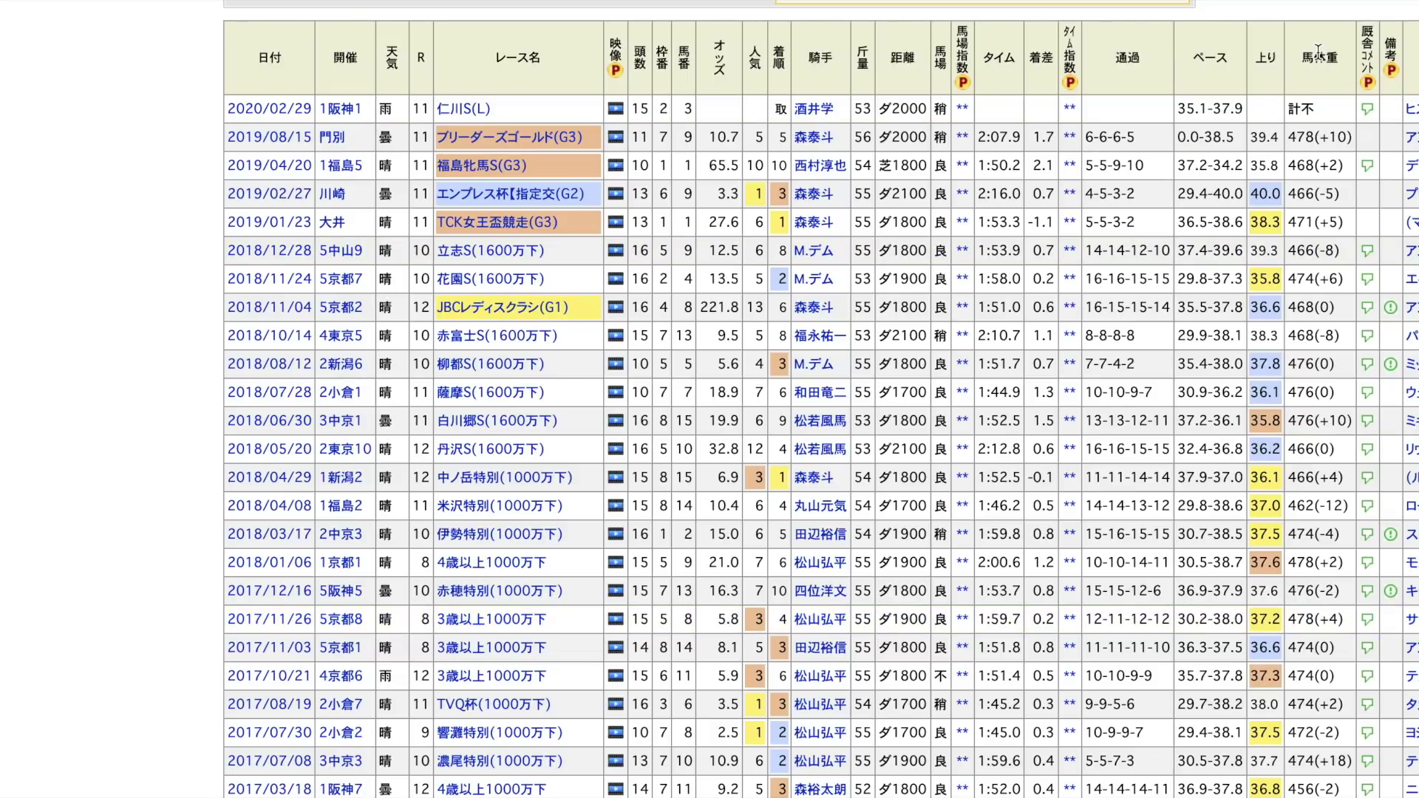
scroll(812, 551, up, 10)
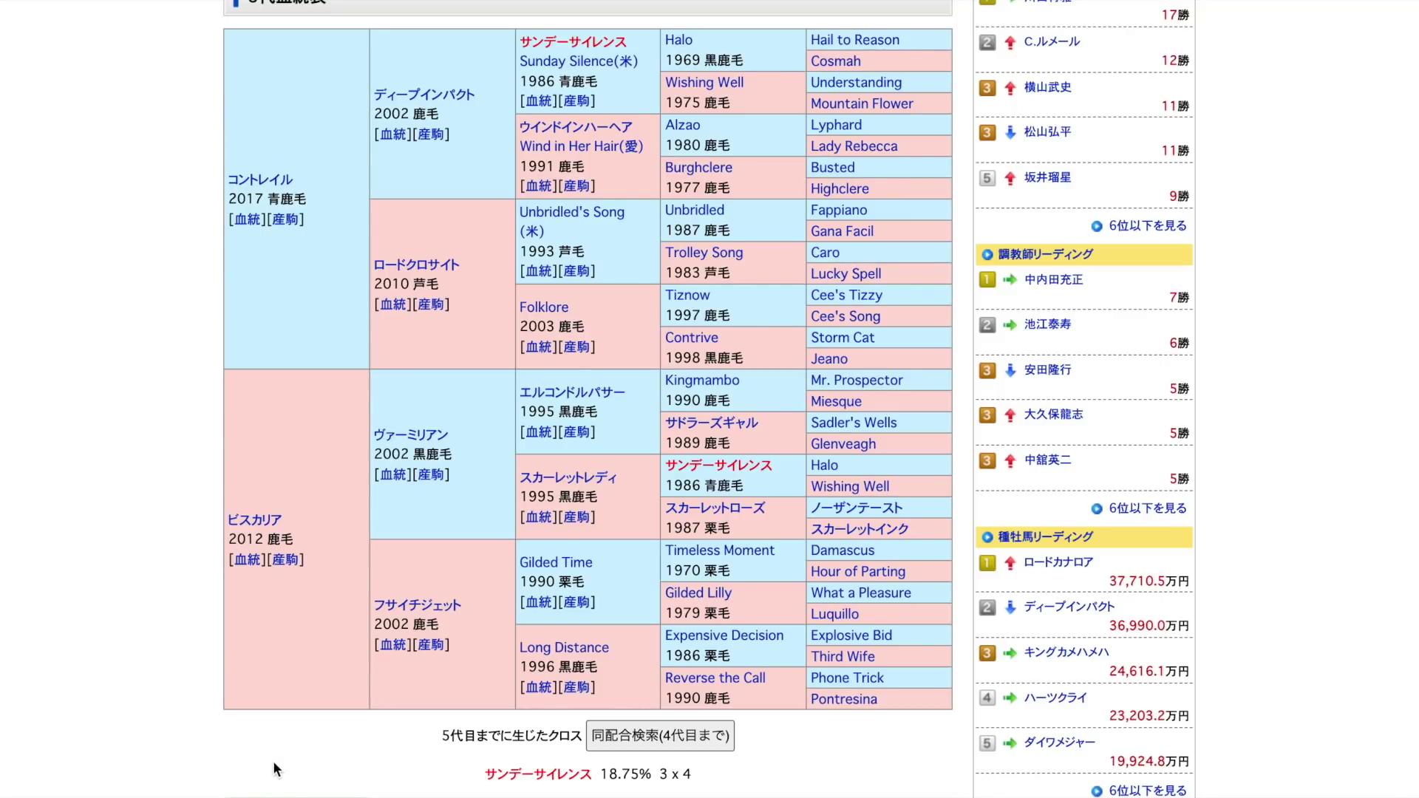
scroll(273, 770, down, 1)
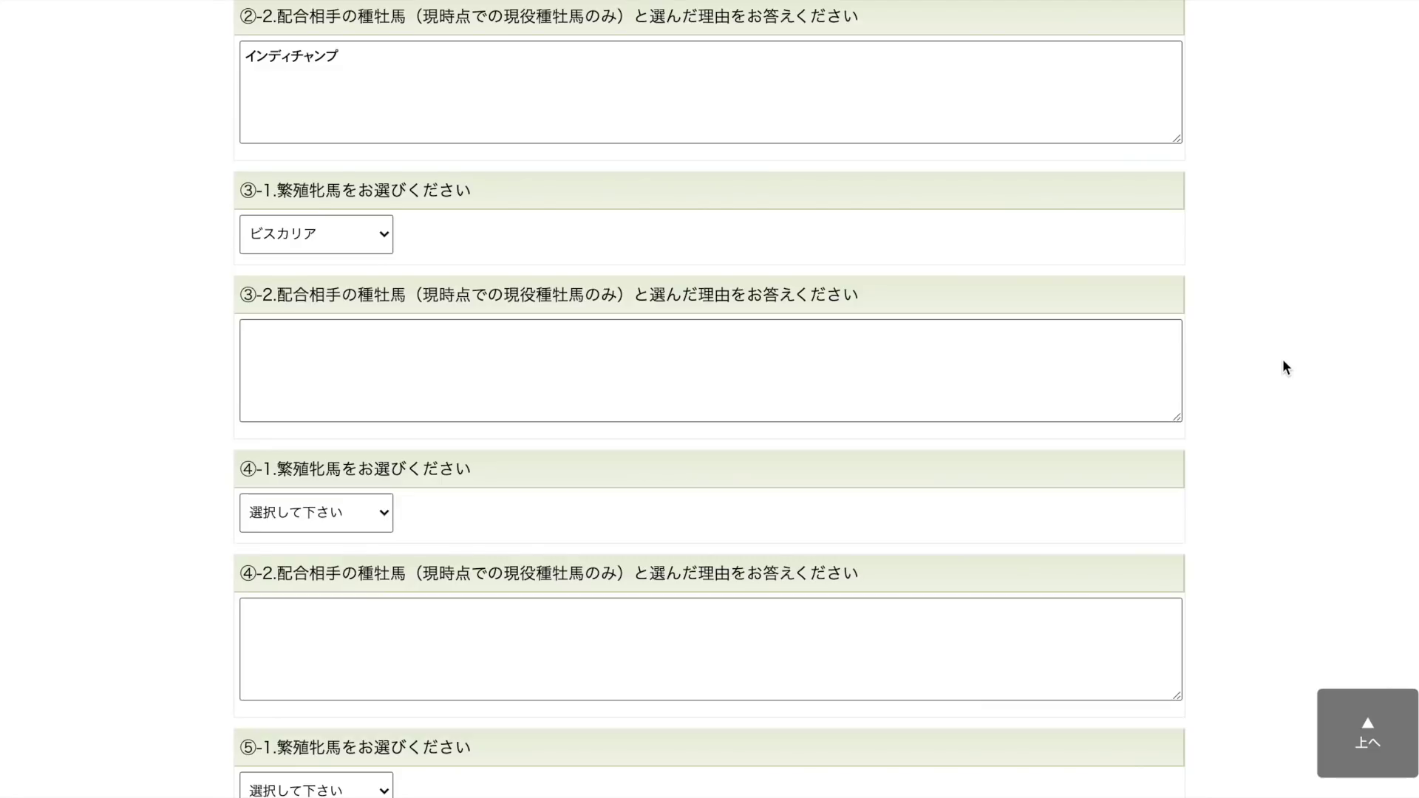
Review the broodmare and stallion entries filled in so far on the survey form
scroll(1283, 360, down, 5)
scroll(1282, 360, up, 6)
scroll(1283, 360, up, 4)
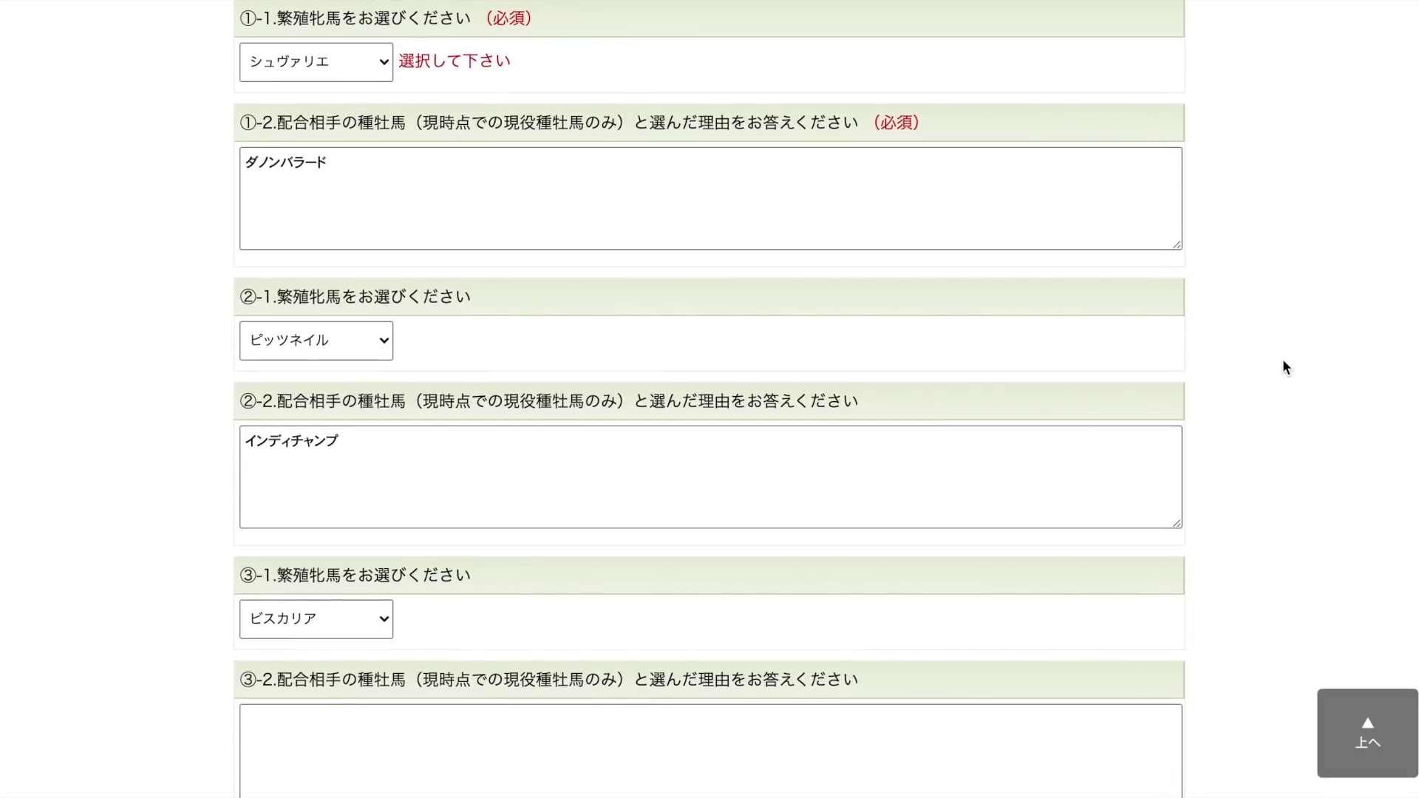